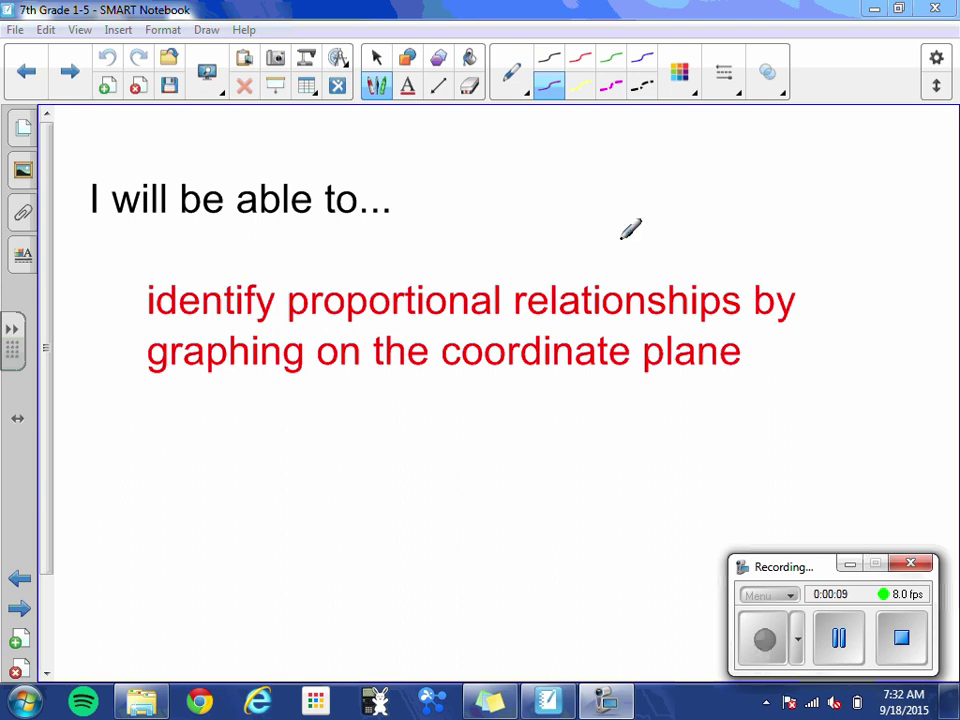
# Advance from the learning-goal slide to the 'Identify Proportional Relationships' page
pyautogui.click(83, 72)
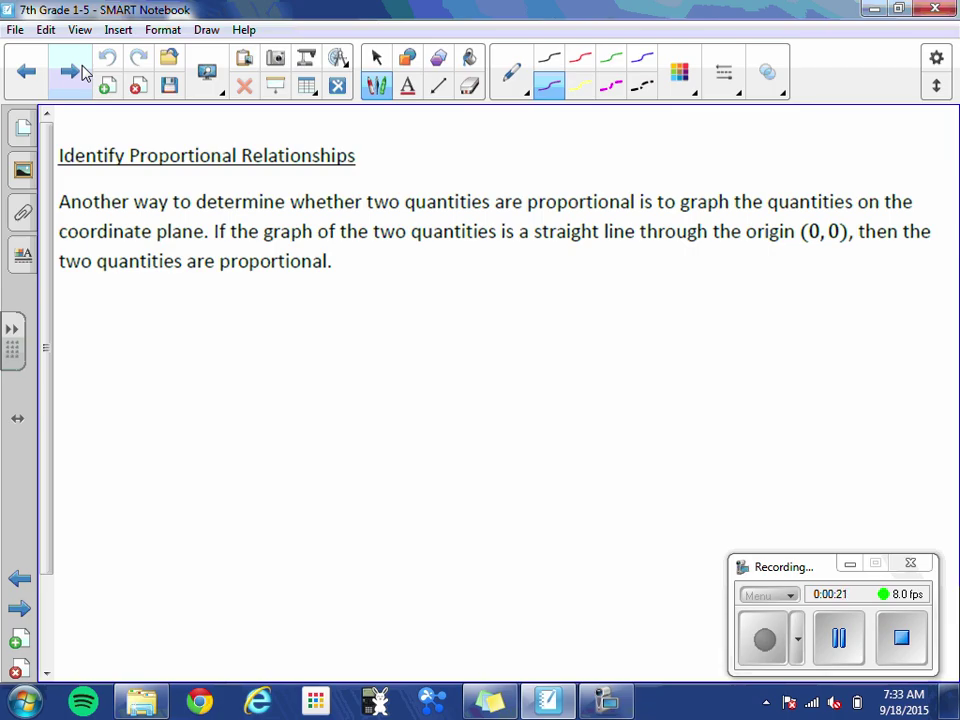
# Underline 'straight line' and 'origin (0, 0)' in purple ink, then go to the tree sloth page
pyautogui.moveTo(520, 243); pyautogui.dragTo(650, 242)
pyautogui.moveTo(757, 241); pyautogui.dragTo(850, 240)
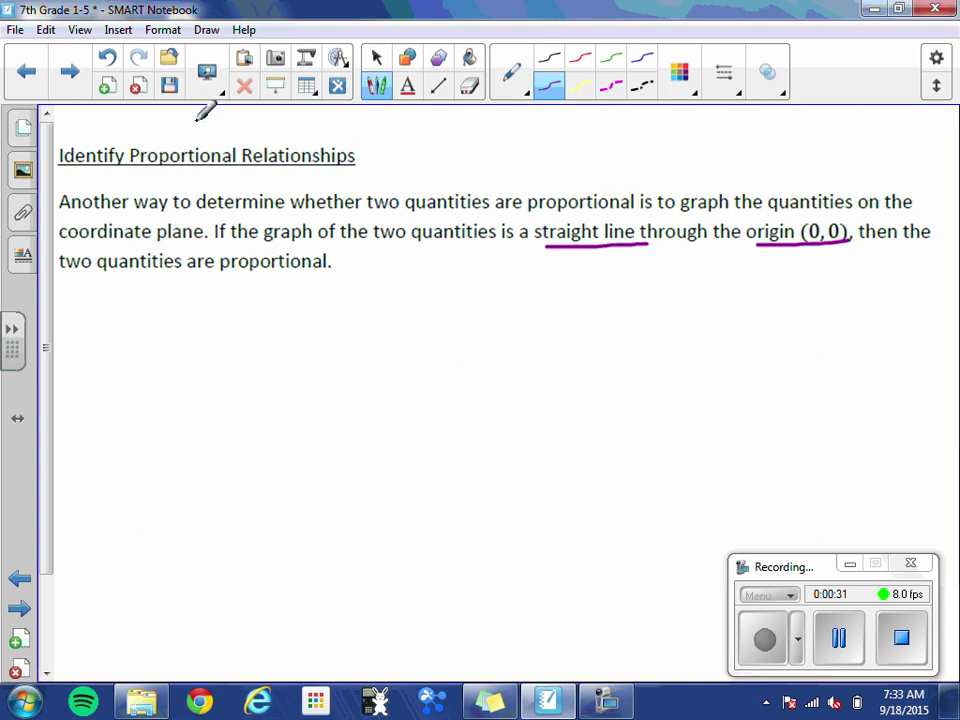
pyautogui.click(83, 76)
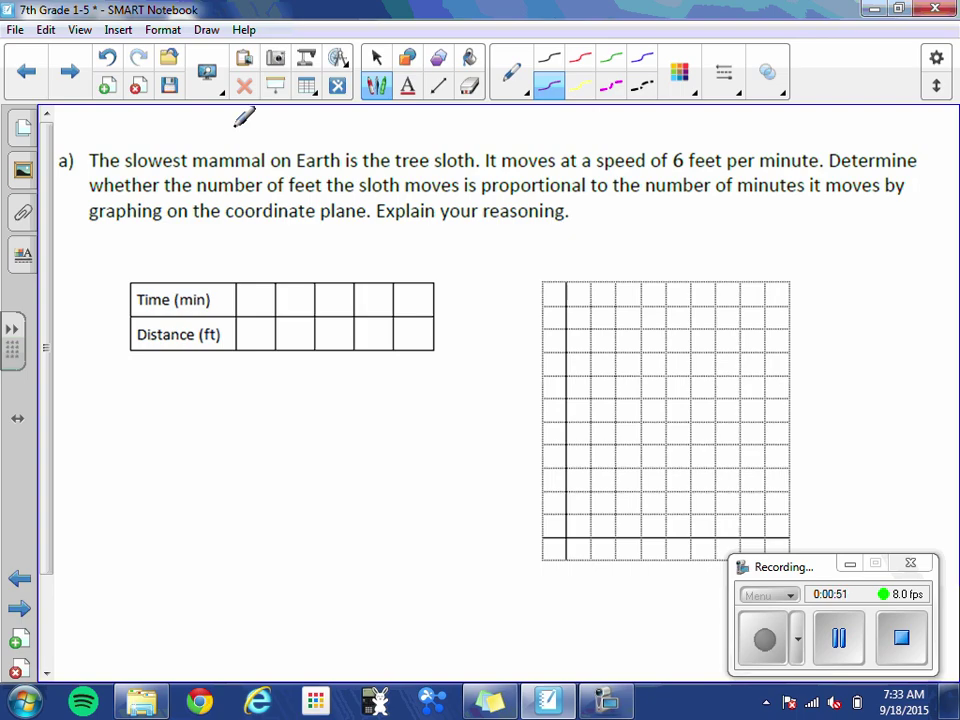
# Erase a mistaken 6 in the table with the largest eraser, then reselect the pen
pyautogui.moveTo(262, 326); pyautogui.dragTo(251, 337)
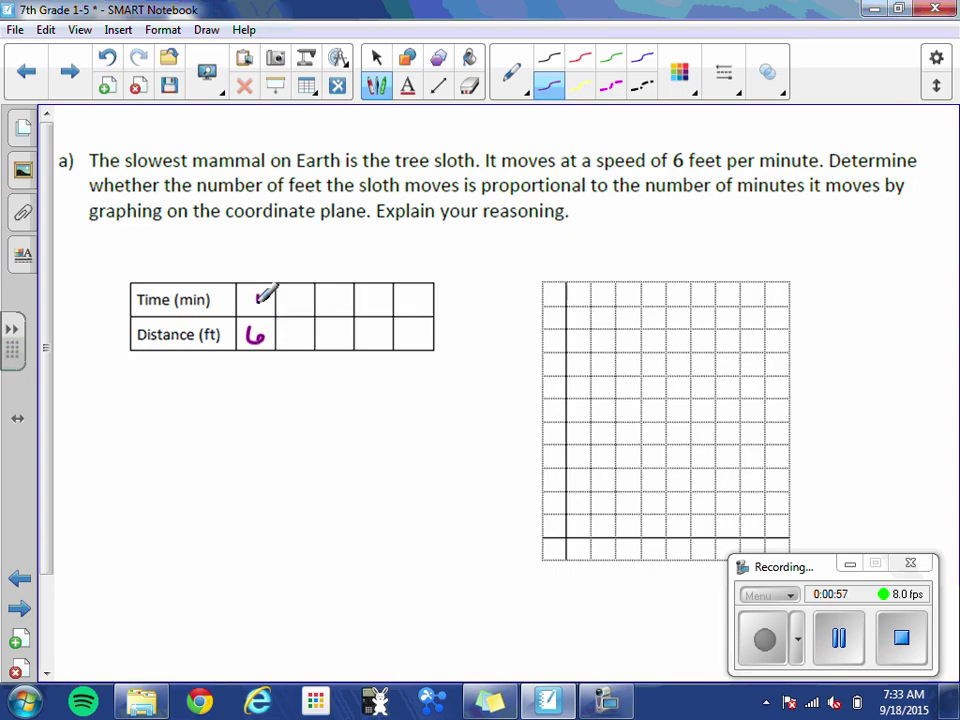
pyautogui.click(470, 86)
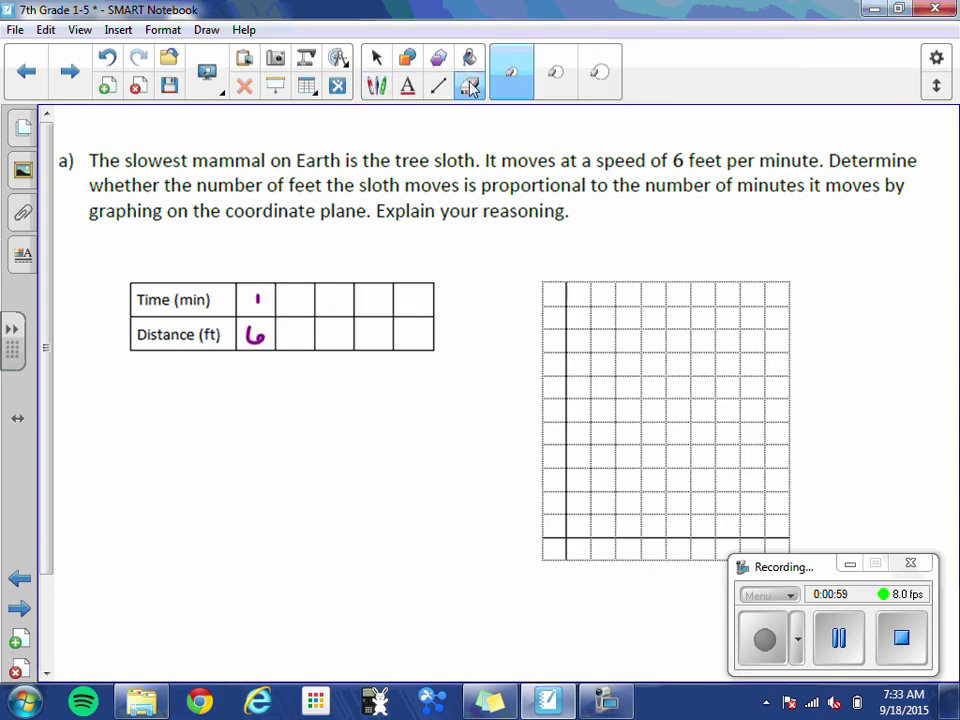
pyautogui.click(600, 72)
pyautogui.moveTo(257, 300)
pyautogui.mouseDown()
pyautogui.moveTo(261, 336)
pyautogui.moveTo(260, 307)
pyautogui.mouseUp()
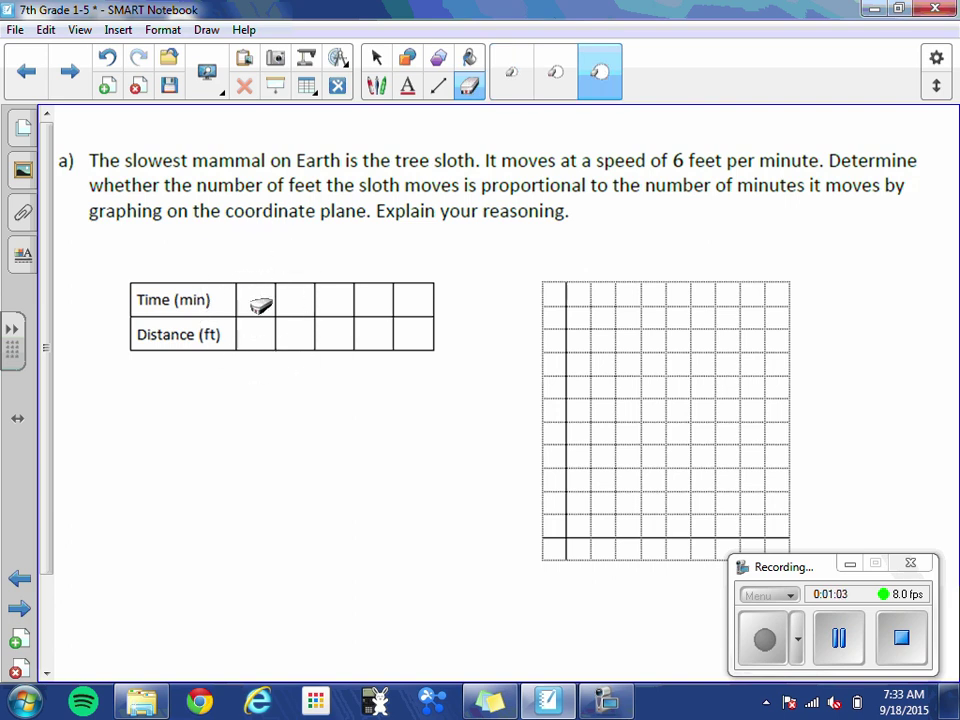
pyautogui.click(376, 86)
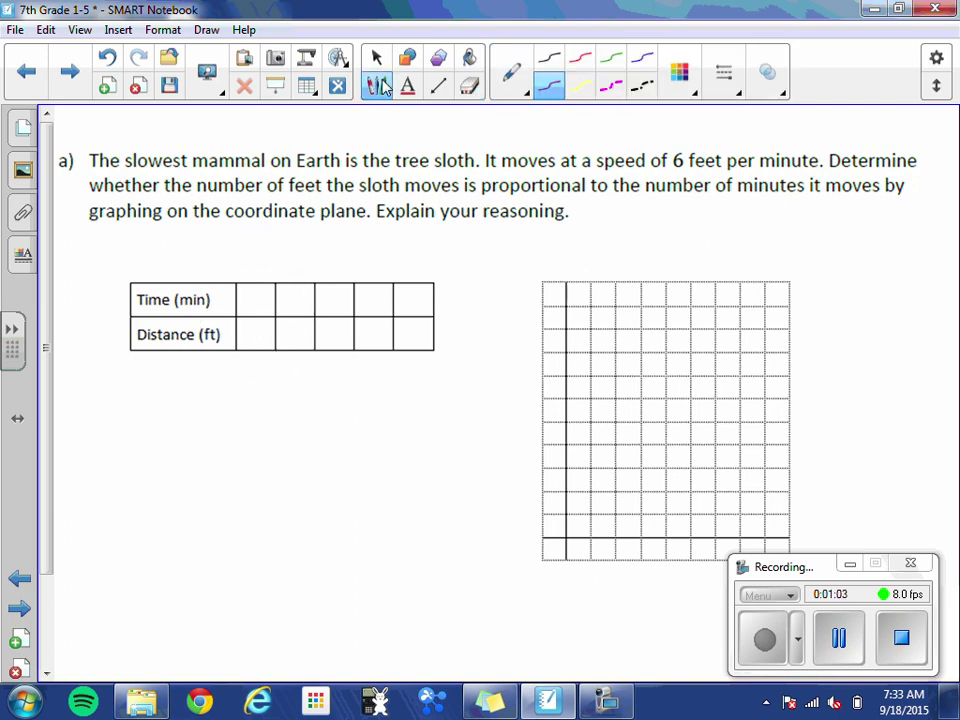
pyautogui.click(549, 86)
# Write times 0–4 and distances 0, 6, 12, 18, 24 feet into the sloth table
pyautogui.moveTo(288, 324)
pyautogui.mouseDown()
pyautogui.moveTo(295, 338)
pyautogui.moveTo(306, 326)
pyautogui.moveTo(291, 332)
pyautogui.mouseUp()
pyautogui.moveTo(293, 294); pyautogui.dragTo(295, 309)
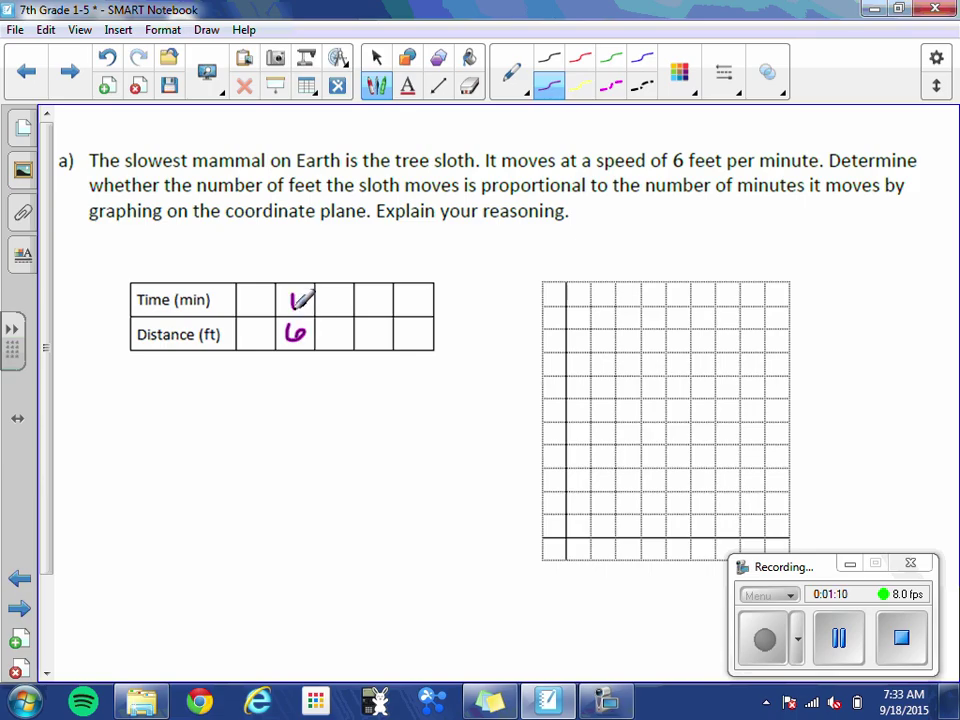
pyautogui.moveTo(249, 292)
pyautogui.mouseDown()
pyautogui.moveTo(272, 282)
pyautogui.moveTo(262, 287)
pyautogui.moveTo(264, 330)
pyautogui.moveTo(260, 316)
pyautogui.mouseUp()
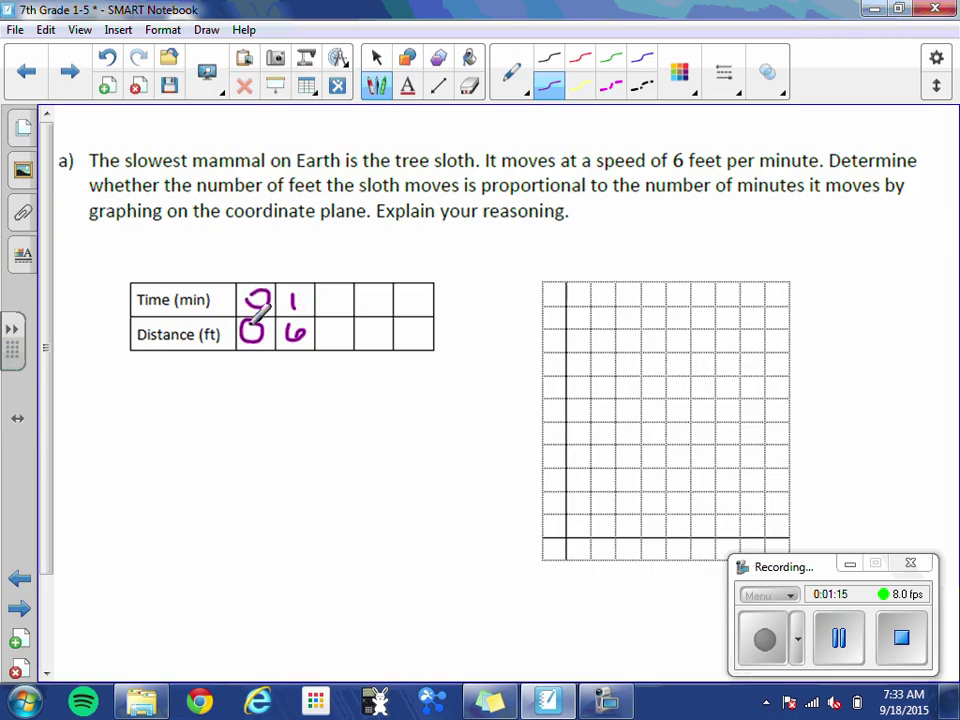
pyautogui.moveTo(322, 293)
pyautogui.mouseDown()
pyautogui.moveTo(343, 312)
pyautogui.moveTo(368, 297)
pyautogui.moveTo(363, 310)
pyautogui.moveTo(422, 297)
pyautogui.mouseUp()
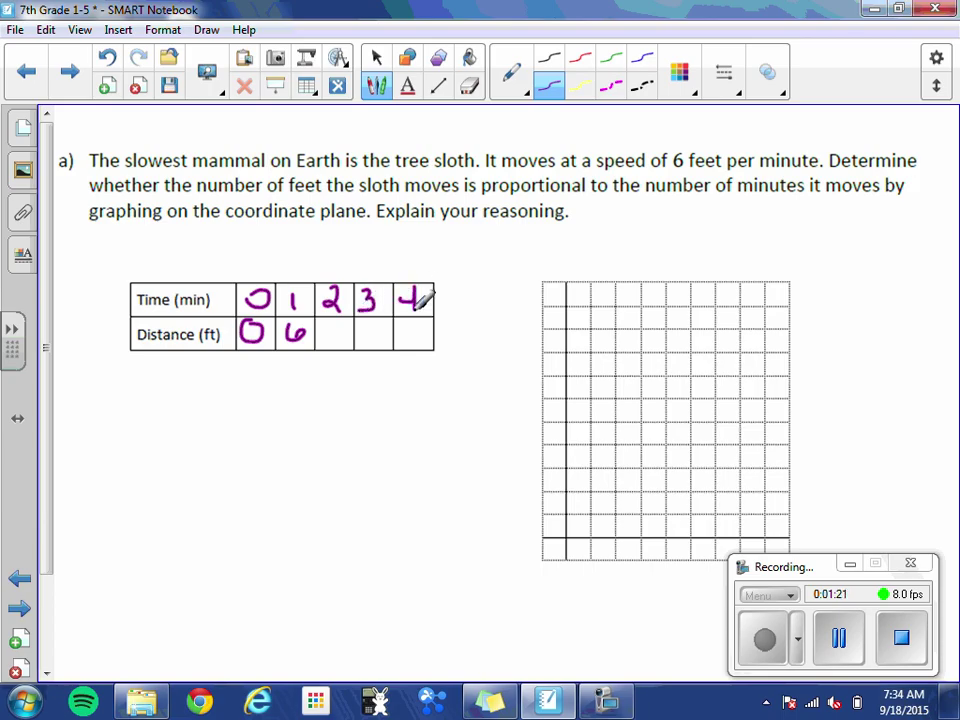
pyautogui.moveTo(321, 325)
pyautogui.mouseDown()
pyautogui.moveTo(321, 343)
pyautogui.moveTo(337, 333)
pyautogui.moveTo(345, 343)
pyautogui.moveTo(375, 342)
pyautogui.mouseUp()
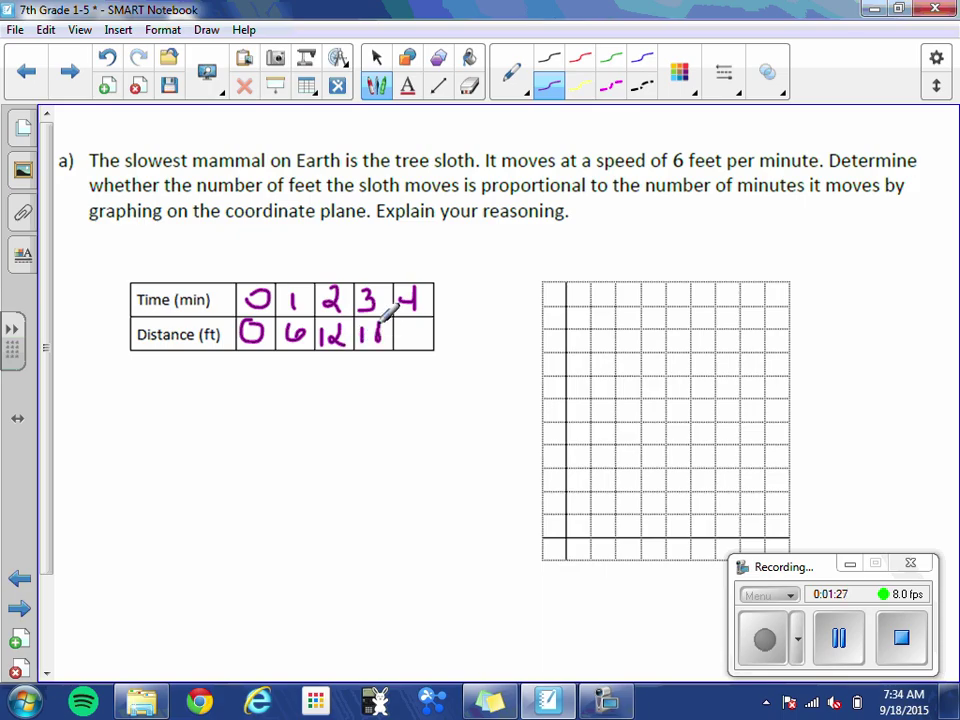
pyautogui.moveTo(398, 327)
pyautogui.mouseDown()
pyautogui.moveTo(416, 342)
pyautogui.moveTo(433, 324)
pyautogui.moveTo(434, 346)
pyautogui.mouseUp()
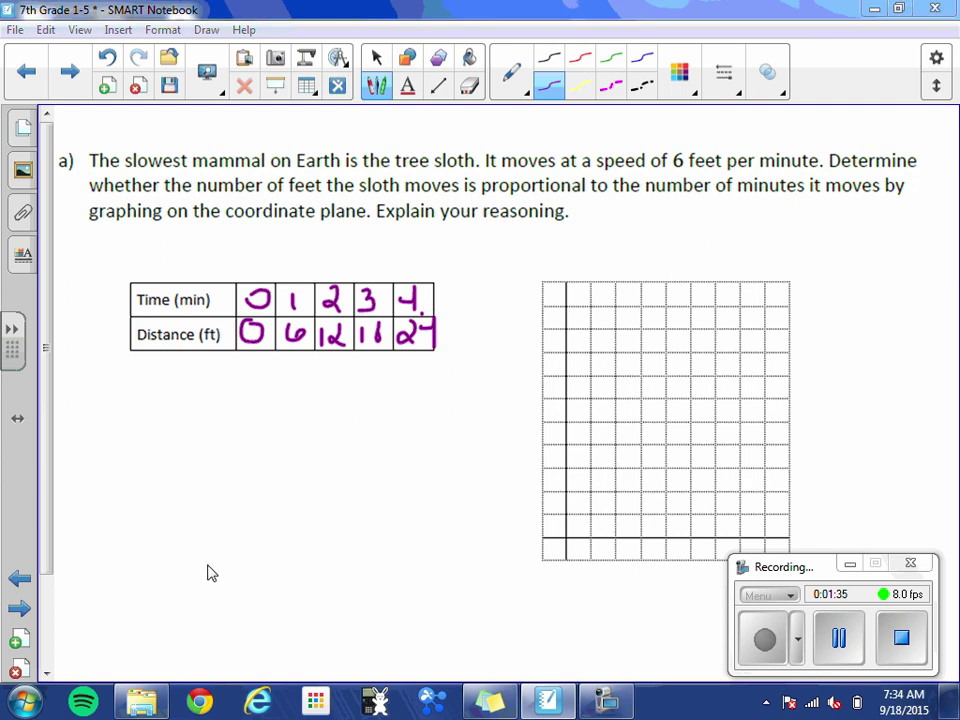
# Handwrite 'Distance (ft)' up the vertical axis, 'time (min)' below, and the title 'Tree sloth Movement'
pyautogui.moveTo(797, 573); pyautogui.dragTo(166, 573)
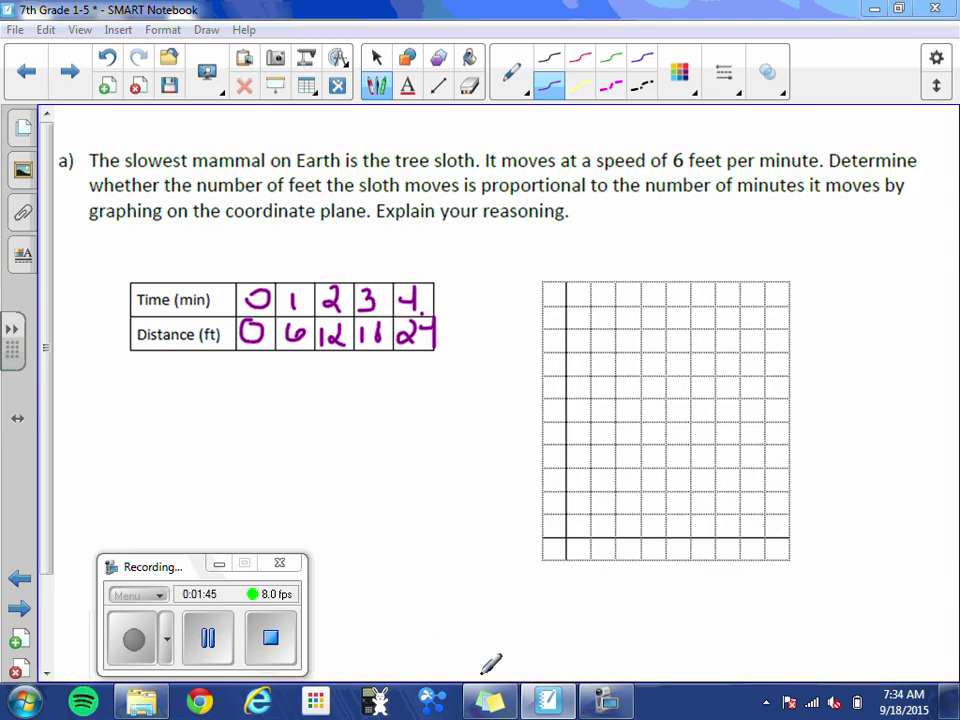
pyautogui.moveTo(485, 529)
pyautogui.mouseDown()
pyautogui.moveTo(521, 497)
pyautogui.moveTo(497, 490)
pyautogui.moveTo(518, 440)
pyautogui.moveTo(508, 418)
pyautogui.moveTo(523, 377)
pyautogui.moveTo(519, 320)
pyautogui.mouseUp()
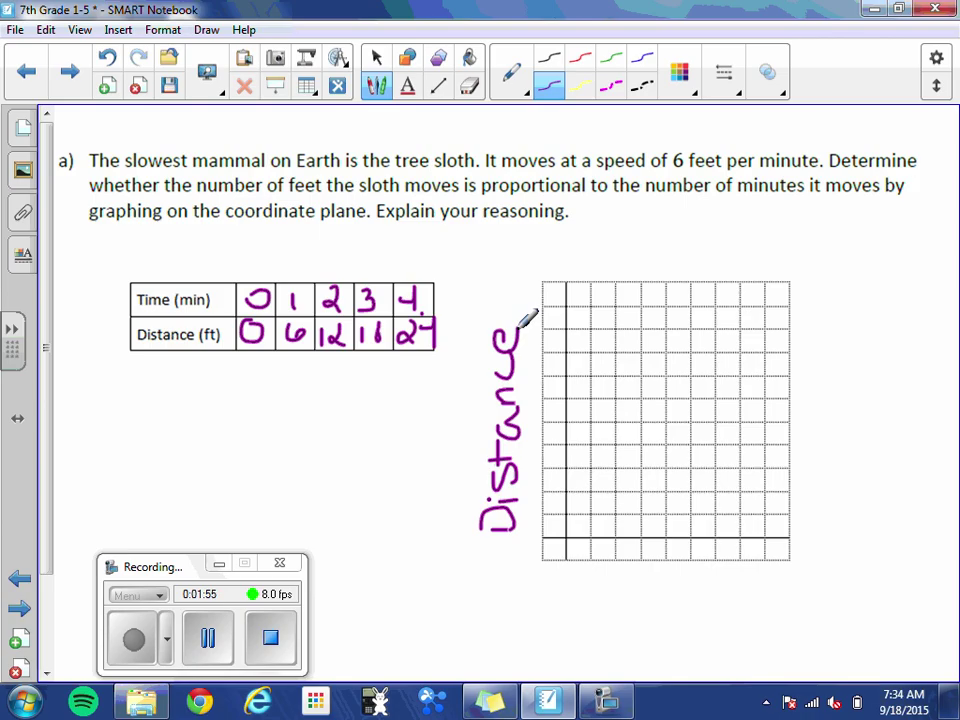
pyautogui.moveTo(580, 586); pyautogui.dragTo(582, 610)
pyautogui.moveTo(572, 598)
pyautogui.mouseDown()
pyautogui.moveTo(592, 595)
pyautogui.moveTo(603, 610)
pyautogui.moveTo(686, 590)
pyautogui.moveTo(716, 604)
pyautogui.moveTo(754, 570)
pyautogui.moveTo(780, 587)
pyautogui.moveTo(784, 606)
pyautogui.mouseUp()
pyautogui.moveTo(788, 606)
pyautogui.mouseDown()
pyautogui.moveTo(800, 592)
pyautogui.moveTo(814, 610)
pyautogui.mouseUp()
pyautogui.moveTo(518, 320)
pyautogui.mouseDown()
pyautogui.moveTo(520, 300)
pyautogui.moveTo(500, 280)
pyautogui.moveTo(513, 282)
pyautogui.moveTo(525, 240)
pyautogui.mouseUp()
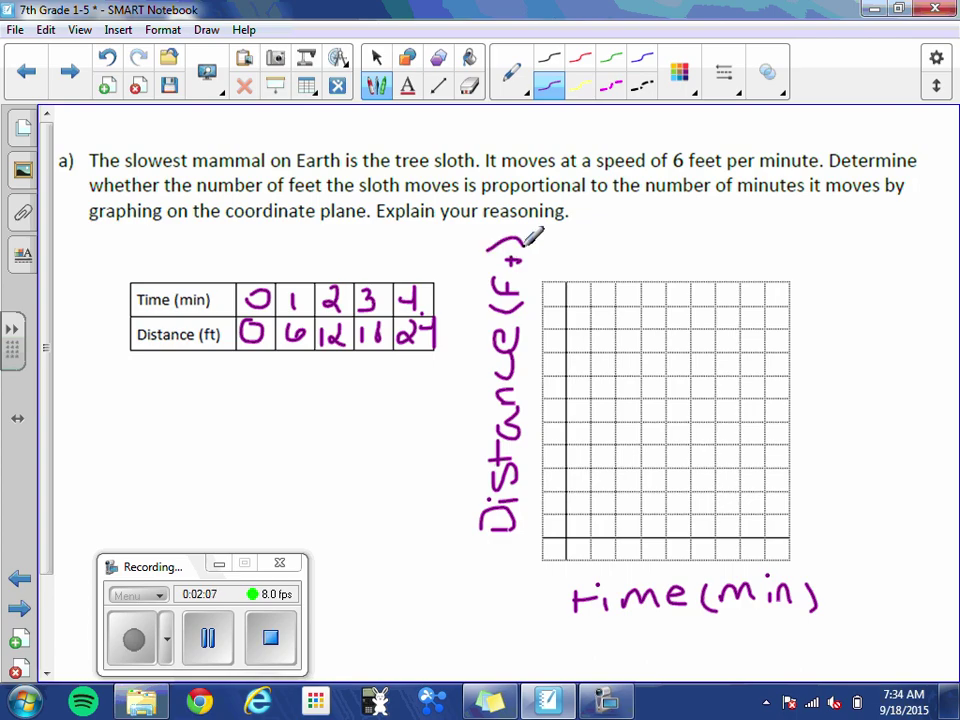
pyautogui.moveTo(550, 240)
pyautogui.mouseDown()
pyautogui.moveTo(550, 258)
pyautogui.moveTo(567, 232)
pyautogui.moveTo(611, 253)
pyautogui.moveTo(670, 246)
pyautogui.mouseUp()
pyautogui.moveTo(684, 232)
pyautogui.mouseDown()
pyautogui.moveTo(709, 237)
pyautogui.moveTo(720, 228)
pyautogui.moveTo(739, 242)
pyautogui.moveTo(790, 232)
pyautogui.moveTo(806, 216)
pyautogui.moveTo(857, 221)
pyautogui.moveTo(883, 211)
pyautogui.moveTo(906, 230)
pyautogui.moveTo(918, 222)
pyautogui.moveTo(938, 231)
pyautogui.moveTo(955, 198)
pyautogui.mouseUp()
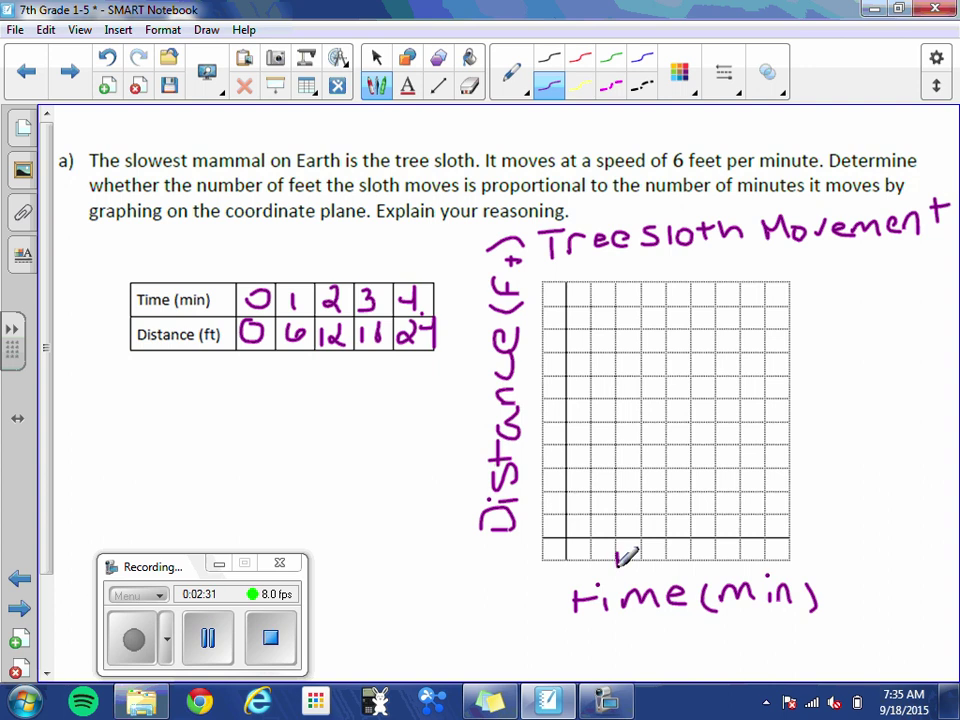
# Number the time axis 1–4 and mark 6, 12, 18, 24 up the distance axis
pyautogui.moveTo(617, 550)
pyautogui.mouseDown()
pyautogui.moveTo(617, 565)
pyautogui.moveTo(780, 548)
pyautogui.mouseUp()
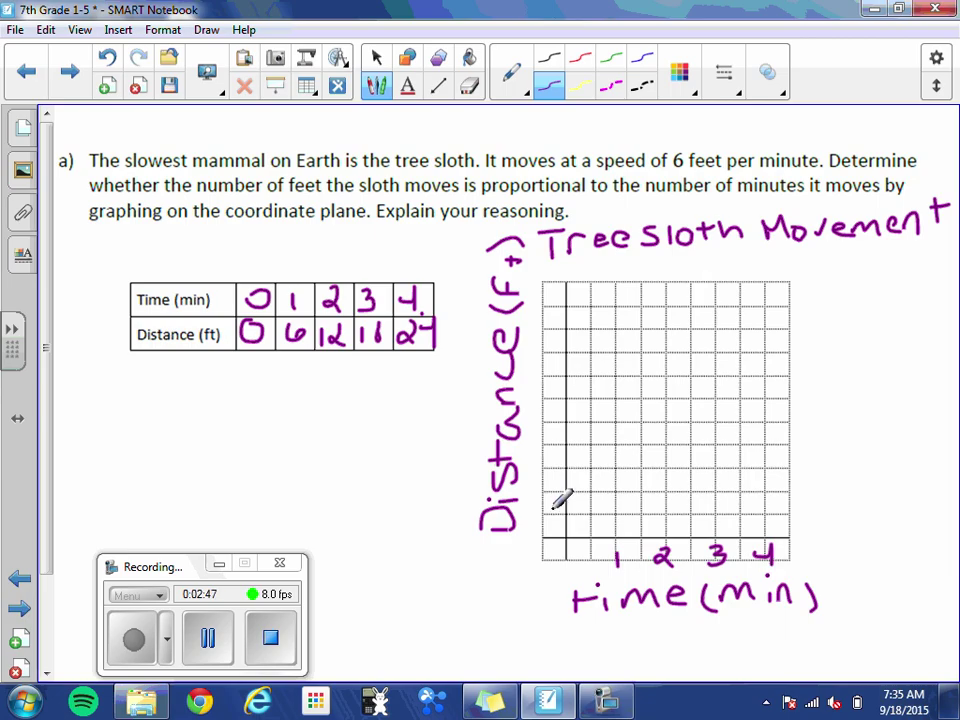
pyautogui.moveTo(556, 486); pyautogui.dragTo(553, 503)
pyautogui.moveTo(561, 452)
pyautogui.mouseDown()
pyautogui.moveTo(564, 465)
pyautogui.moveTo(561, 440)
pyautogui.moveTo(563, 451)
pyautogui.mouseUp()
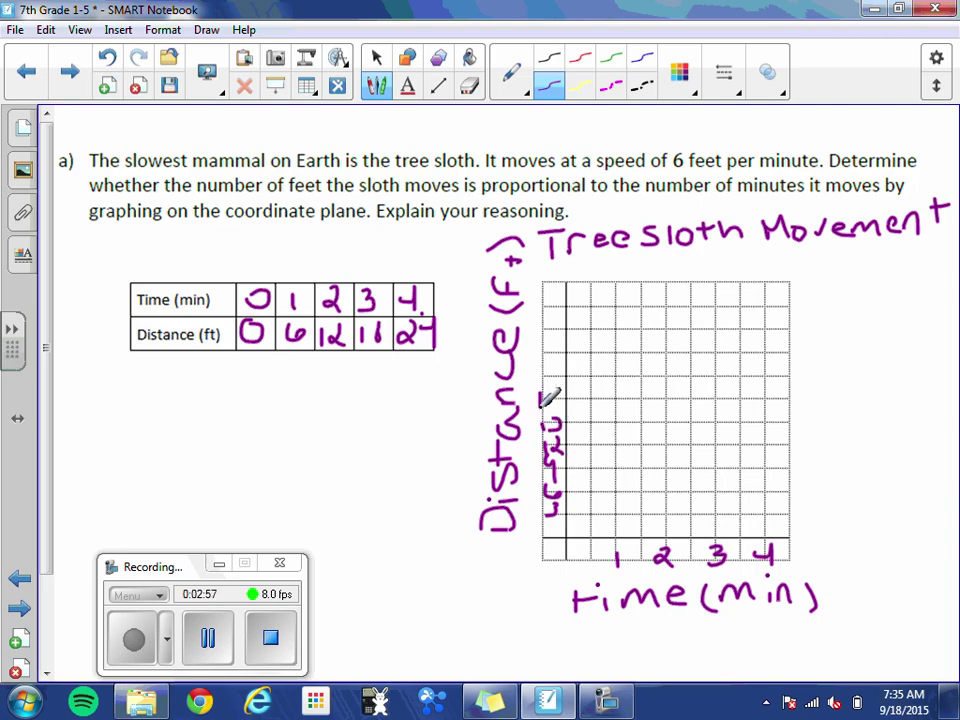
pyautogui.moveTo(542, 393)
pyautogui.mouseDown()
pyautogui.moveTo(542, 405)
pyautogui.moveTo(559, 402)
pyautogui.mouseUp()
pyautogui.moveTo(537, 370)
pyautogui.mouseDown()
pyautogui.moveTo(561, 379)
pyautogui.moveTo(553, 339)
pyautogui.moveTo(564, 358)
pyautogui.mouseUp()
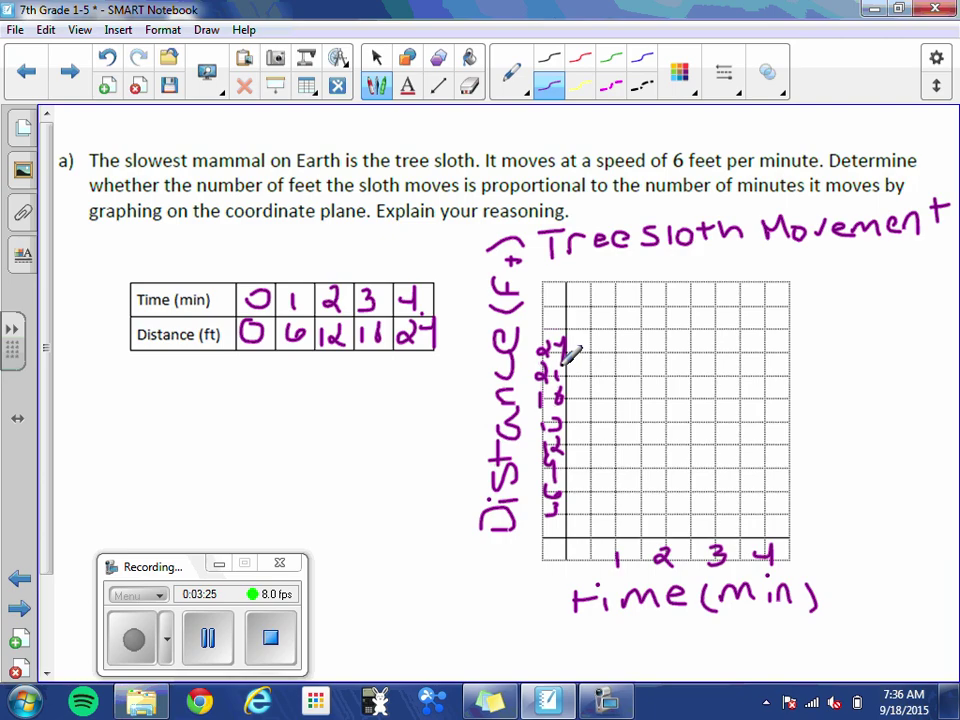
# Plot the sloth points at (0, 0), (1, 6), (2, 12) and (3, 18)
pyautogui.click(570, 535)
pyautogui.click(614, 489)
pyautogui.click(667, 438)
pyautogui.click(717, 398)
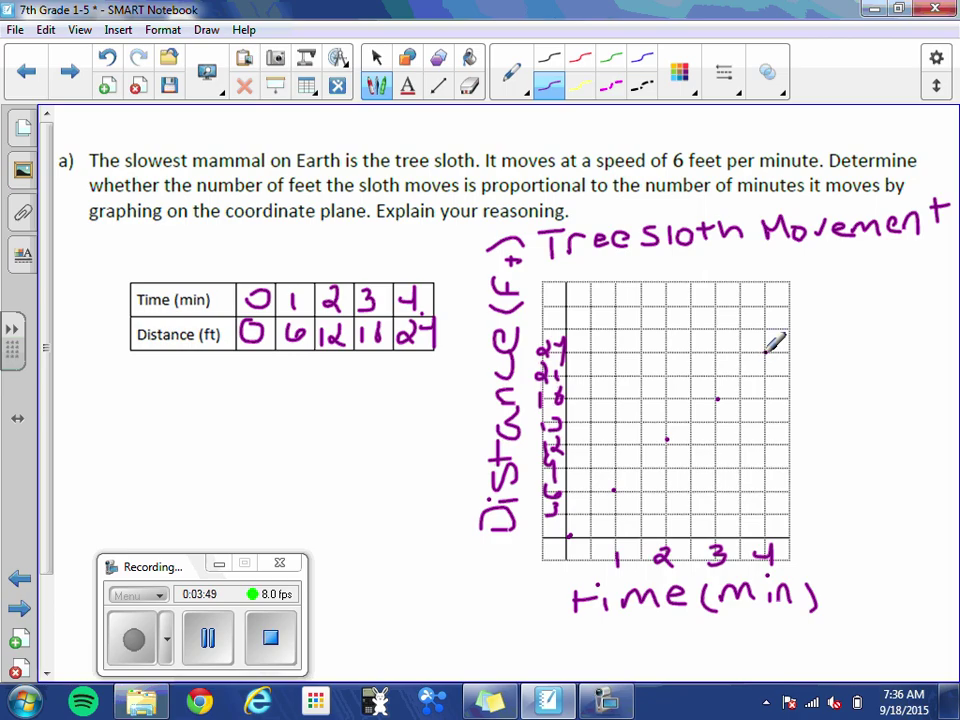
# Draw a red line through the plotted points with arrowheads at both ends
pyautogui.click(12, 328)
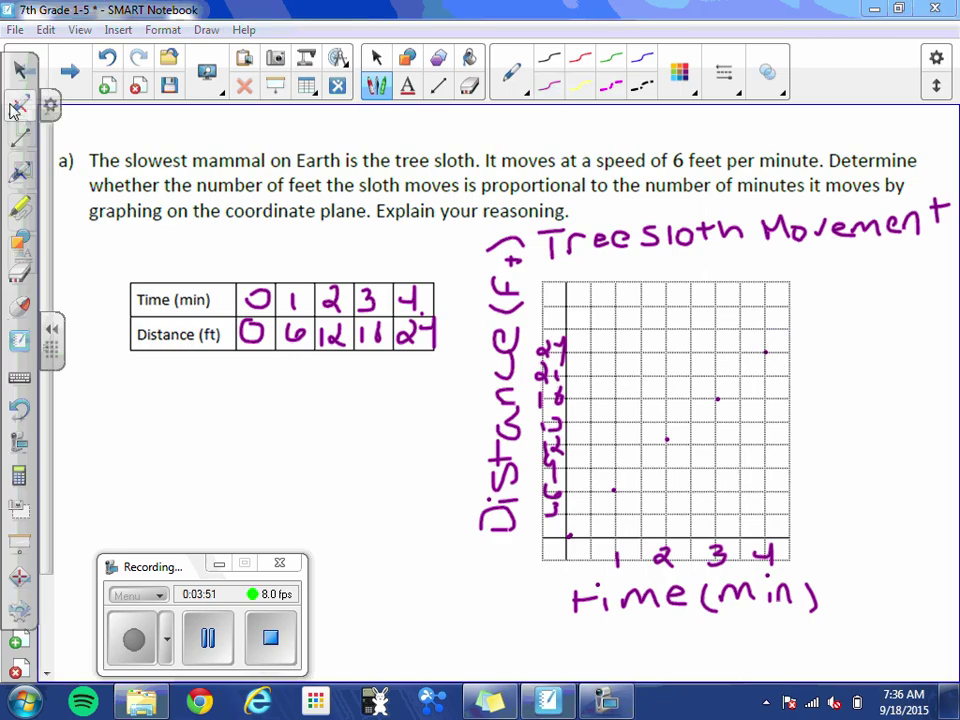
pyautogui.moveTo(14, 110)
pyautogui.click(14, 110)
pyautogui.moveTo(525, 572); pyautogui.dragTo(814, 300)
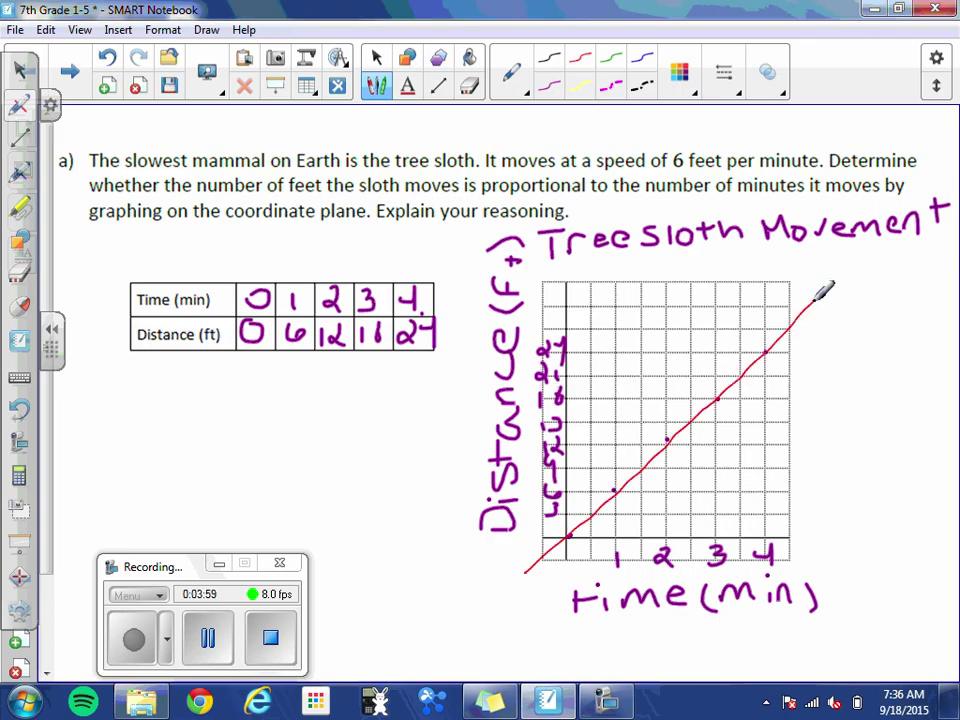
pyautogui.moveTo(808, 292)
pyautogui.mouseDown()
pyautogui.moveTo(822, 291)
pyautogui.moveTo(829, 316)
pyautogui.mouseUp()
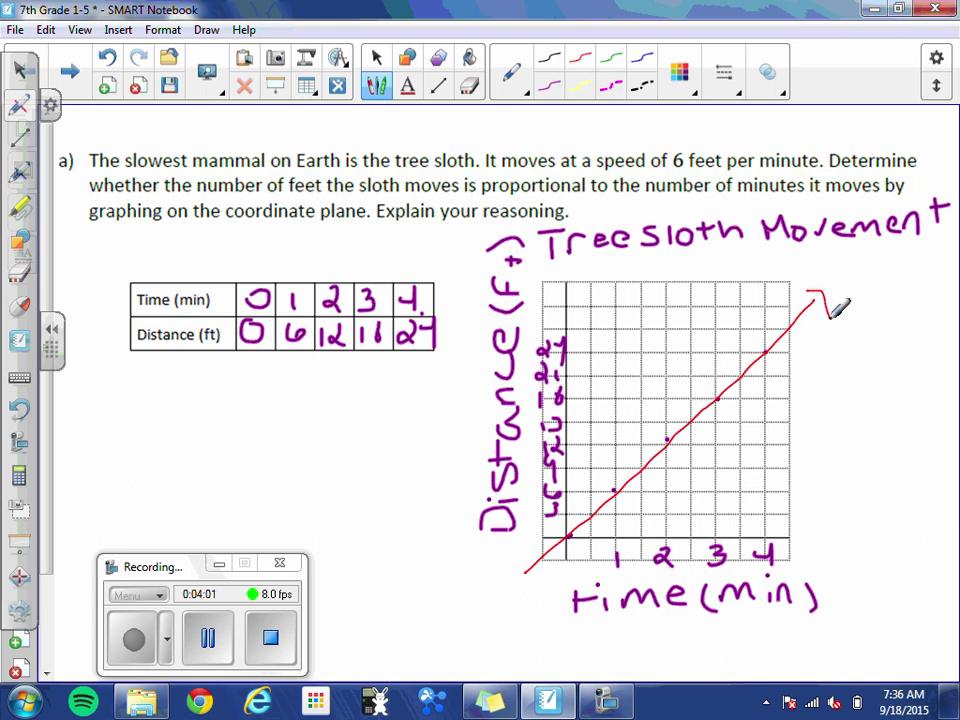
pyautogui.moveTo(531, 558); pyautogui.dragTo(541, 575)
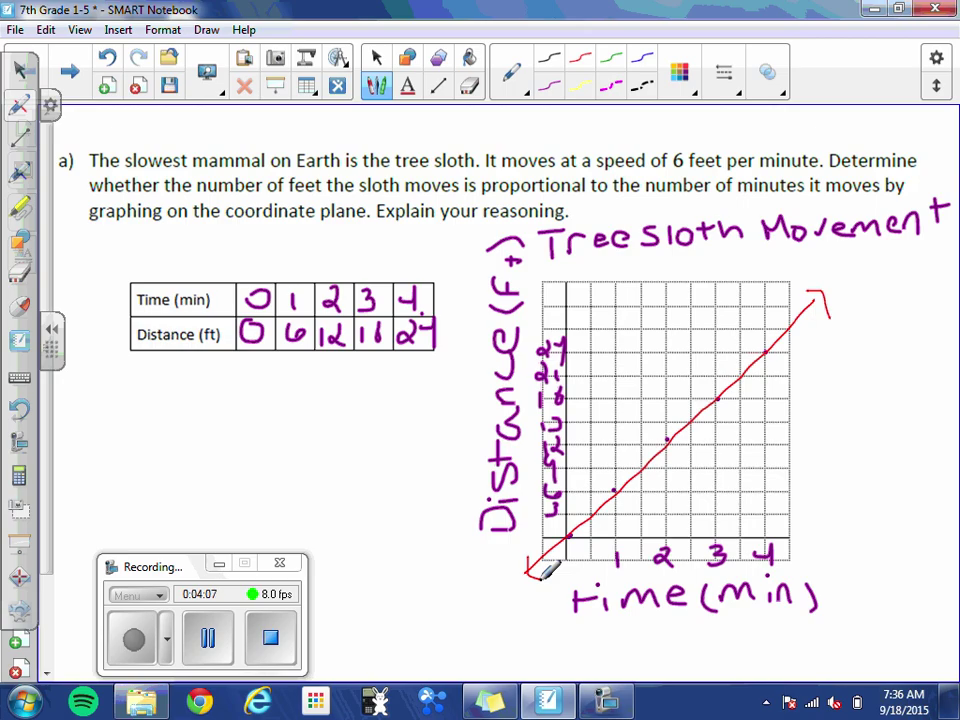
pyautogui.click(379, 58)
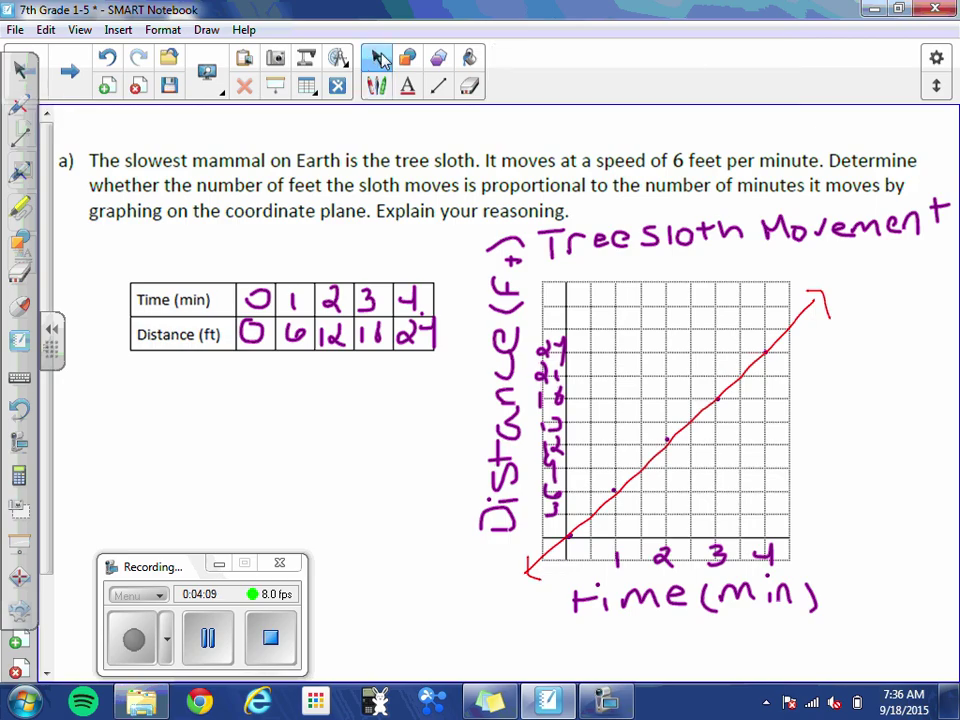
# Type 'It's proportional b/c it's a straight line that passes through the' below the table
pyautogui.click(122, 394)
pyautogui.write("It's proportiona")
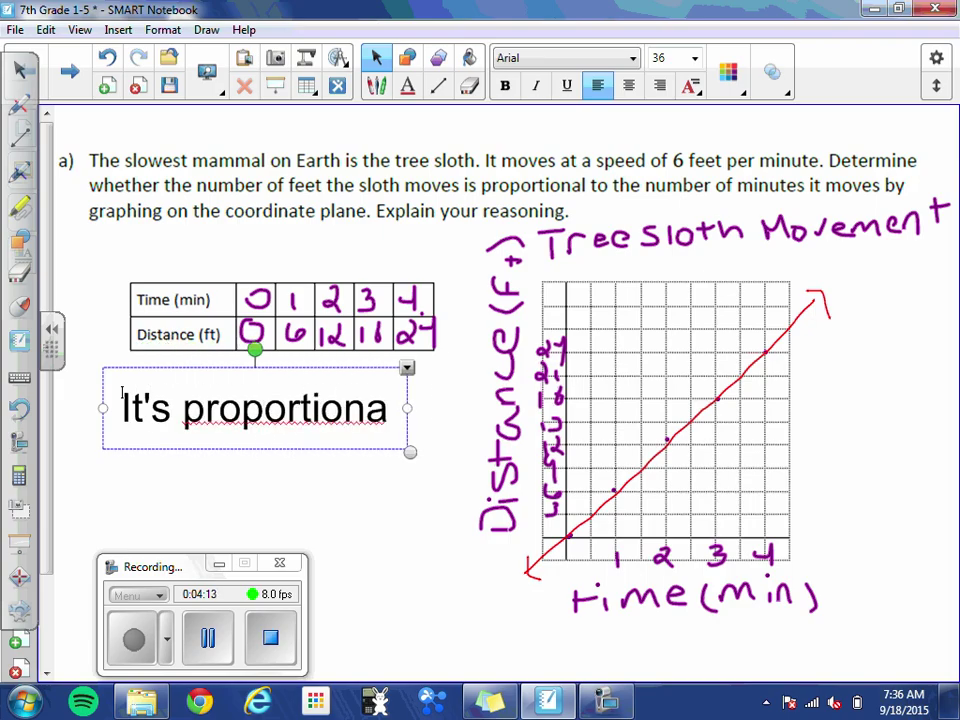
pyautogui.write('l b/c')
pyautogui.press('Return')
pyautogui.write("it's a straight")
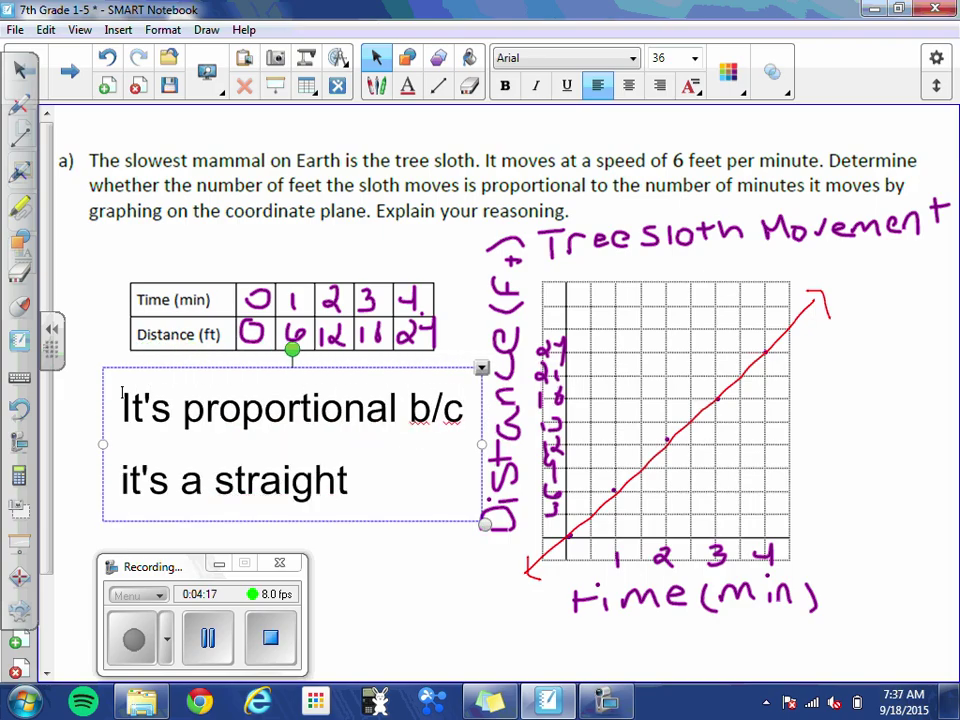
pyautogui.write(' line that')
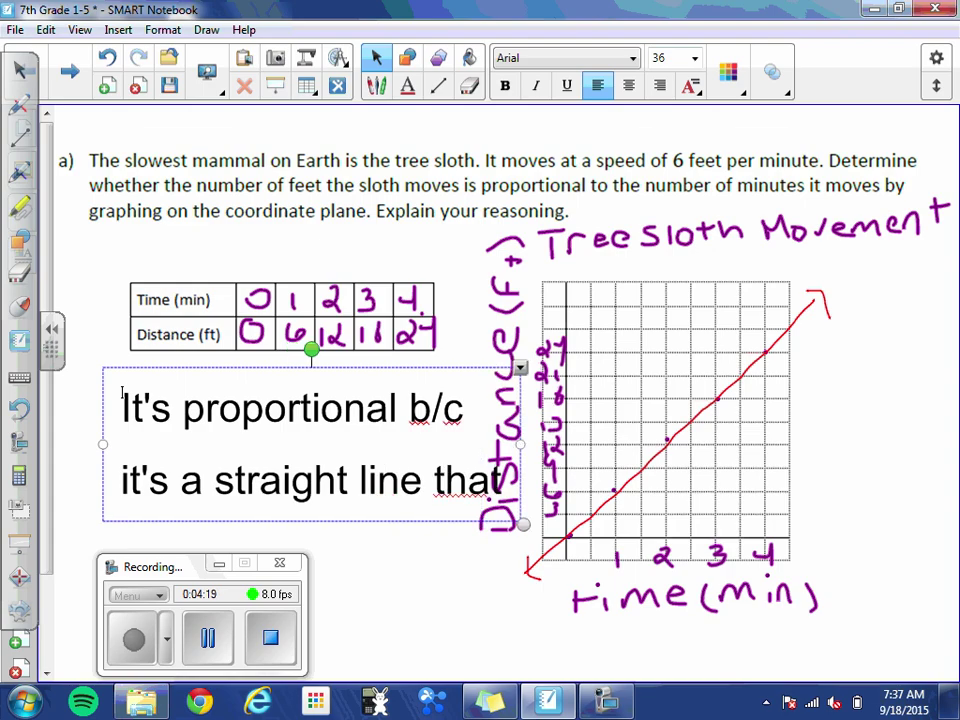
pyautogui.write(' passes through the')
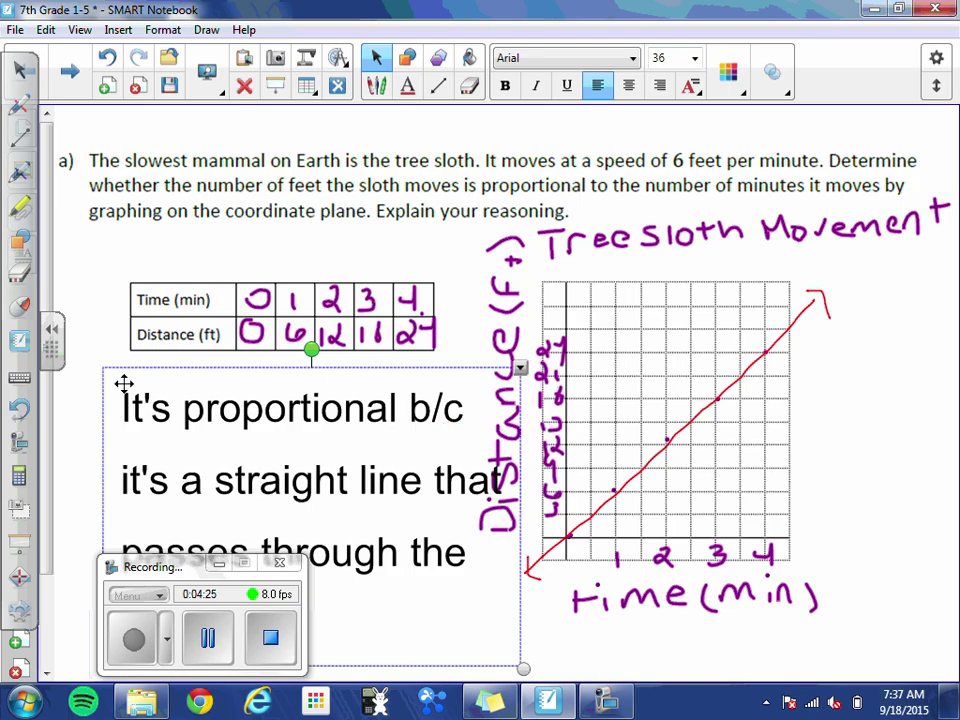
# Nudge the explanation text box into place and draw a red box around it
pyautogui.moveTo(140, 395); pyautogui.dragTo(116, 384)
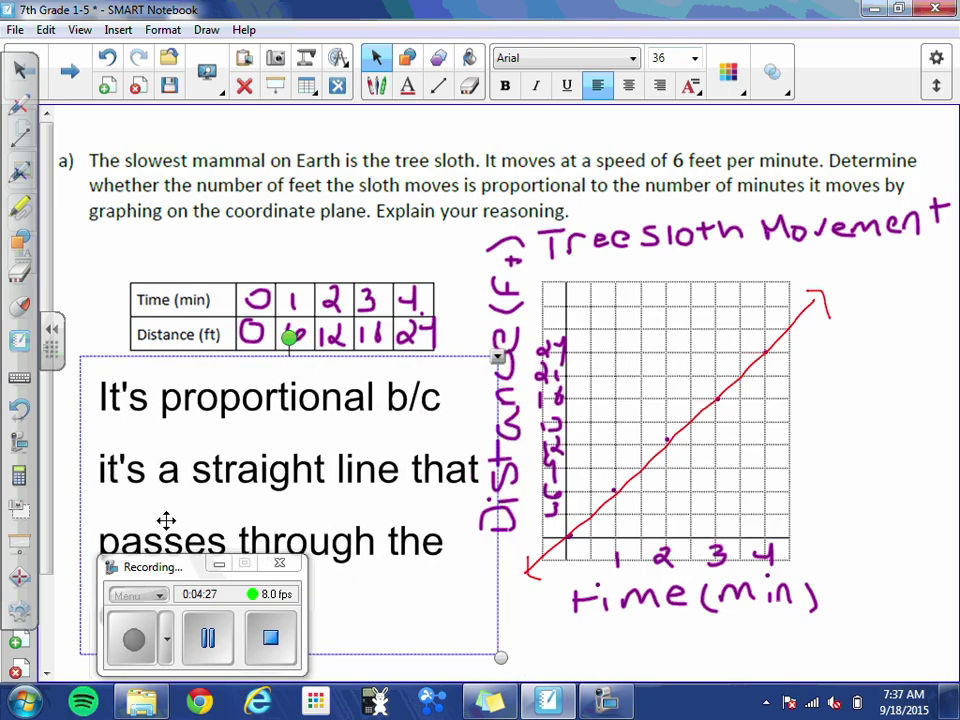
pyautogui.moveTo(165, 570); pyautogui.dragTo(775, 133)
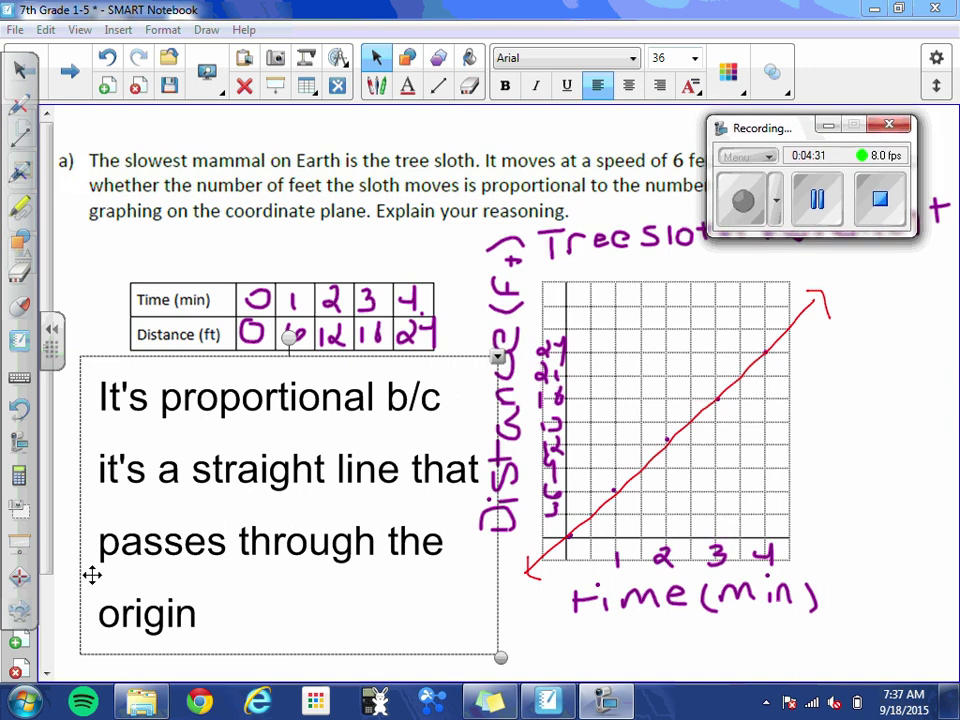
pyautogui.click(72, 601)
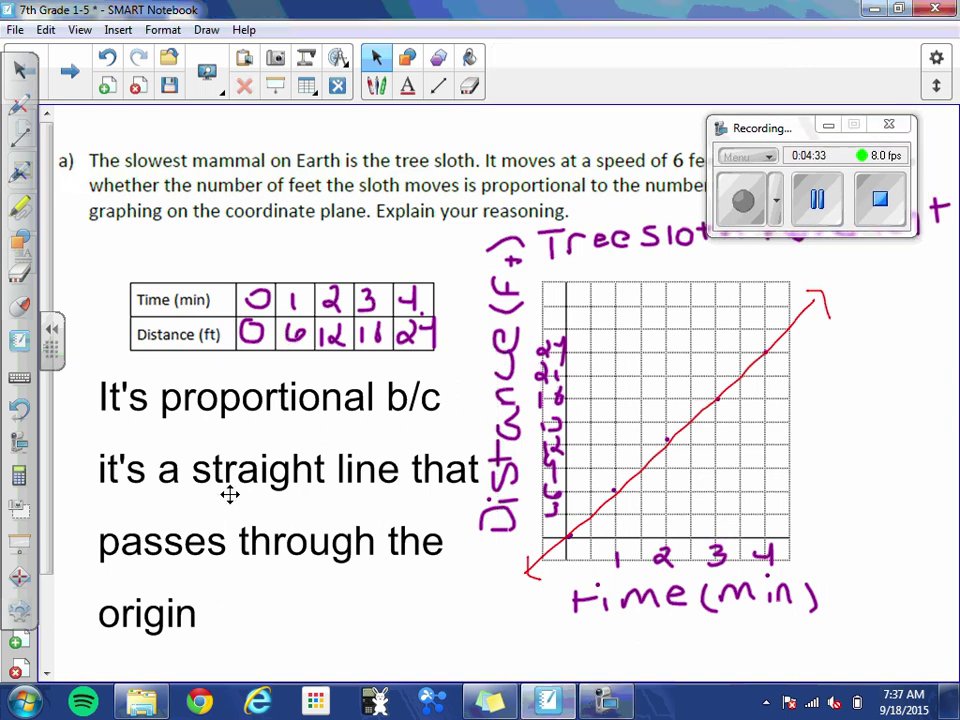
pyautogui.click(378, 84)
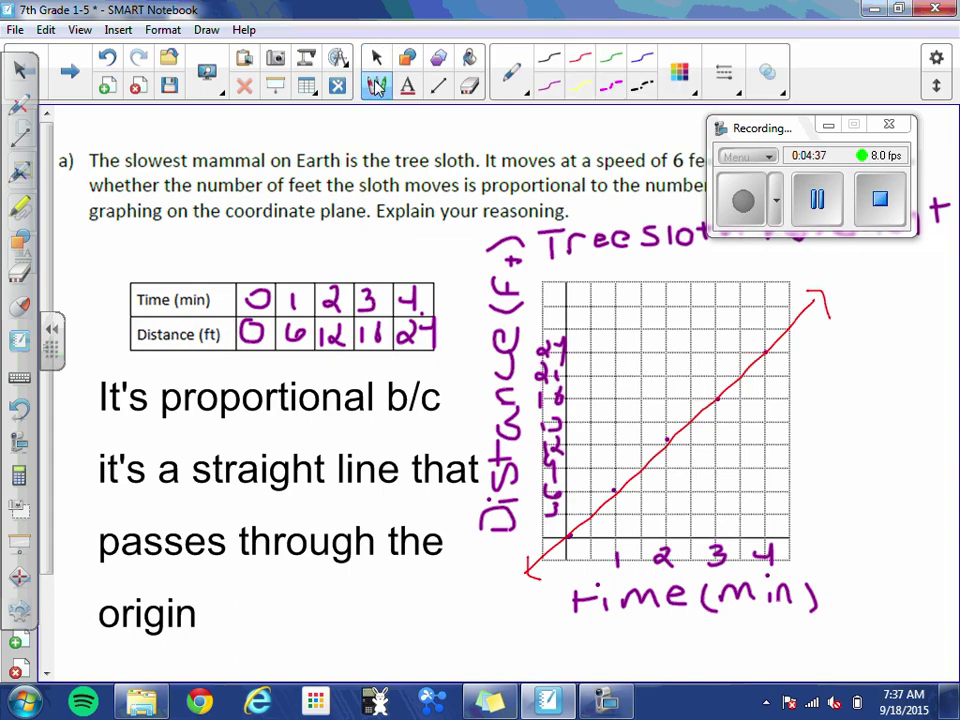
pyautogui.moveTo(446, 365)
pyautogui.mouseDown()
pyautogui.moveTo(80, 360)
pyautogui.moveTo(92, 622)
pyautogui.moveTo(268, 635)
pyautogui.moveTo(476, 624)
pyautogui.moveTo(478, 370)
pyautogui.moveTo(446, 358)
pyautogui.mouseUp()
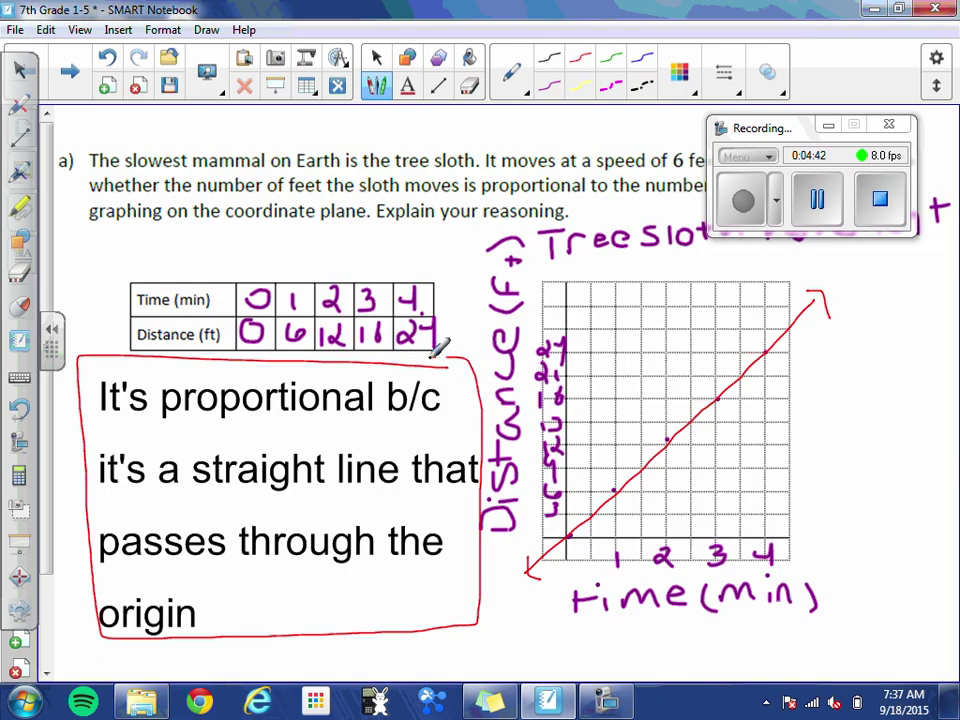
# On problem b), fill the table with hours 0–4 and earnings 0, 5, 10, 15, 20
pyautogui.click(78, 82)
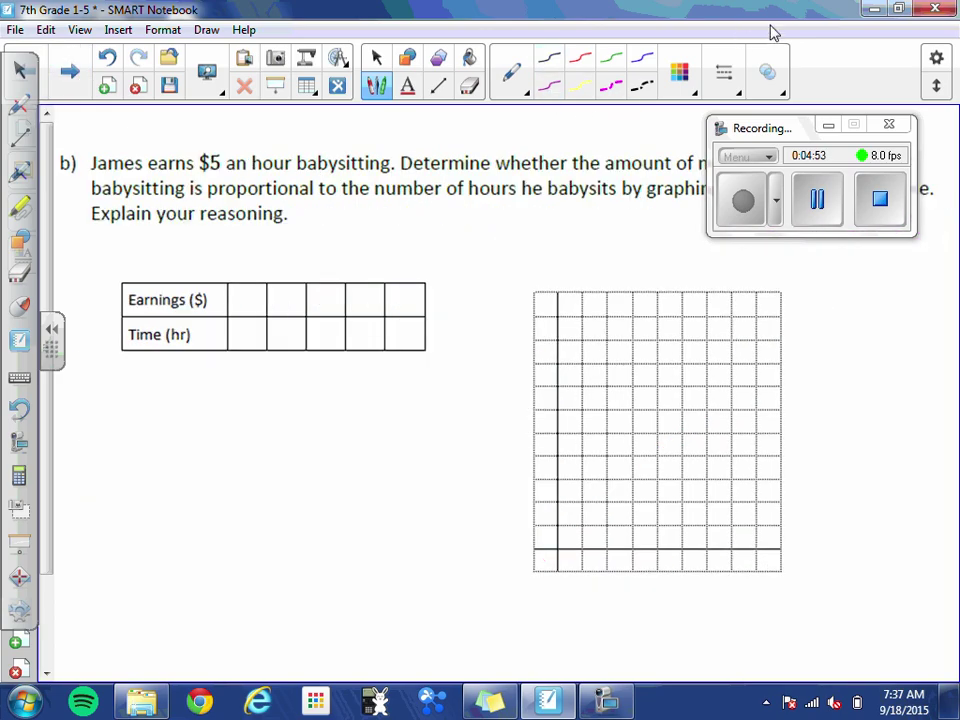
pyautogui.moveTo(778, 133); pyautogui.dragTo(805, 583)
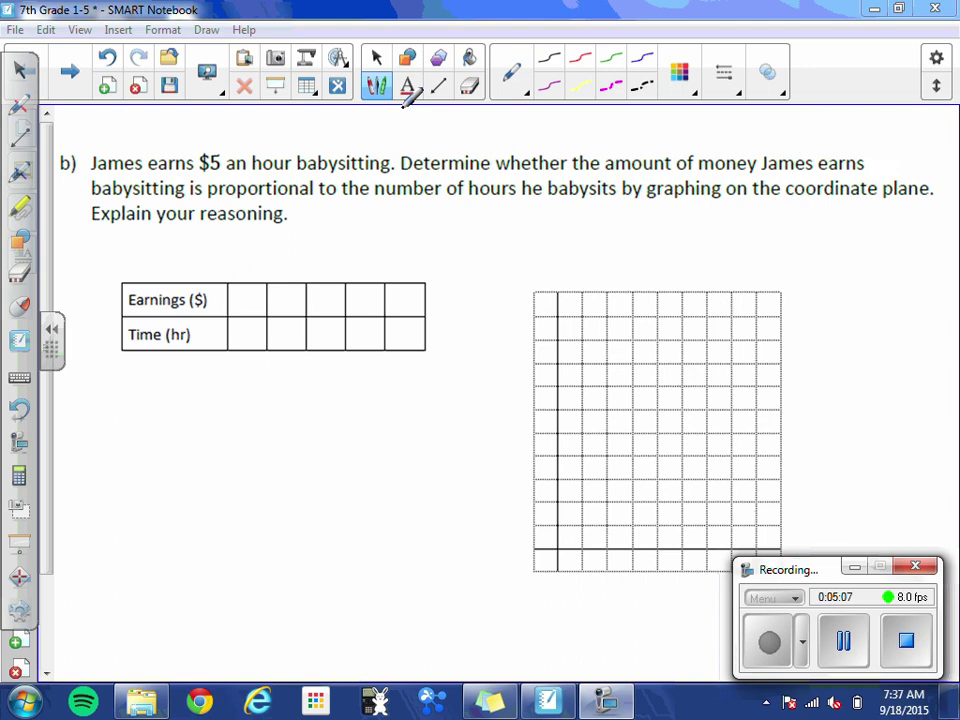
pyautogui.moveTo(237, 323)
pyautogui.mouseDown()
pyautogui.moveTo(252, 324)
pyautogui.moveTo(240, 308)
pyautogui.moveTo(250, 288)
pyautogui.mouseUp()
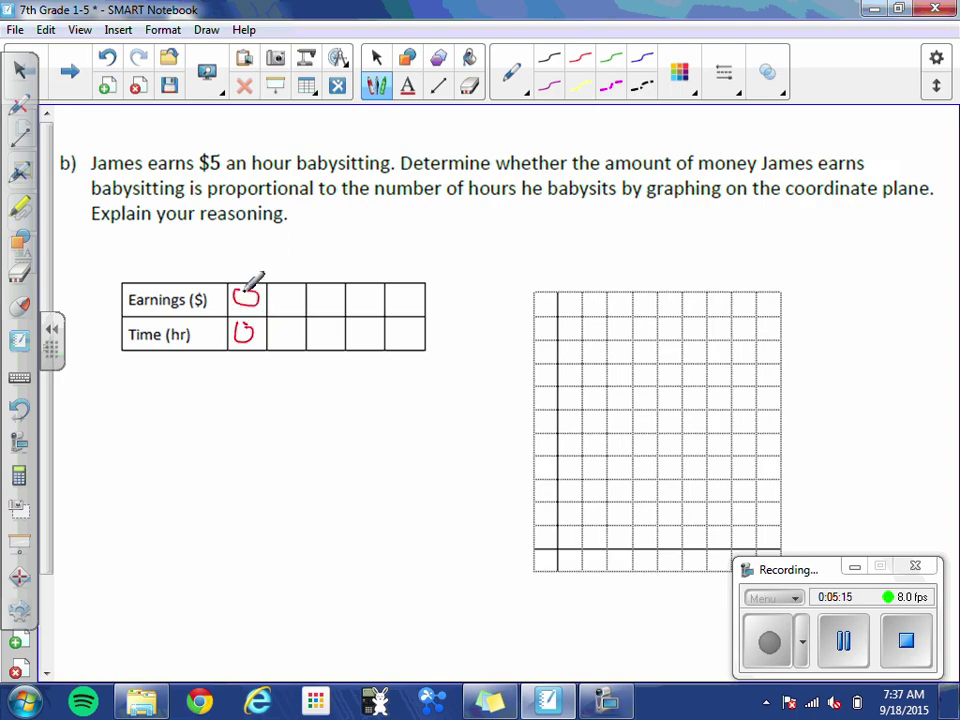
pyautogui.moveTo(281, 327); pyautogui.dragTo(281, 343)
pyautogui.moveTo(291, 290)
pyautogui.mouseDown()
pyautogui.moveTo(279, 312)
pyautogui.moveTo(332, 343)
pyautogui.mouseUp()
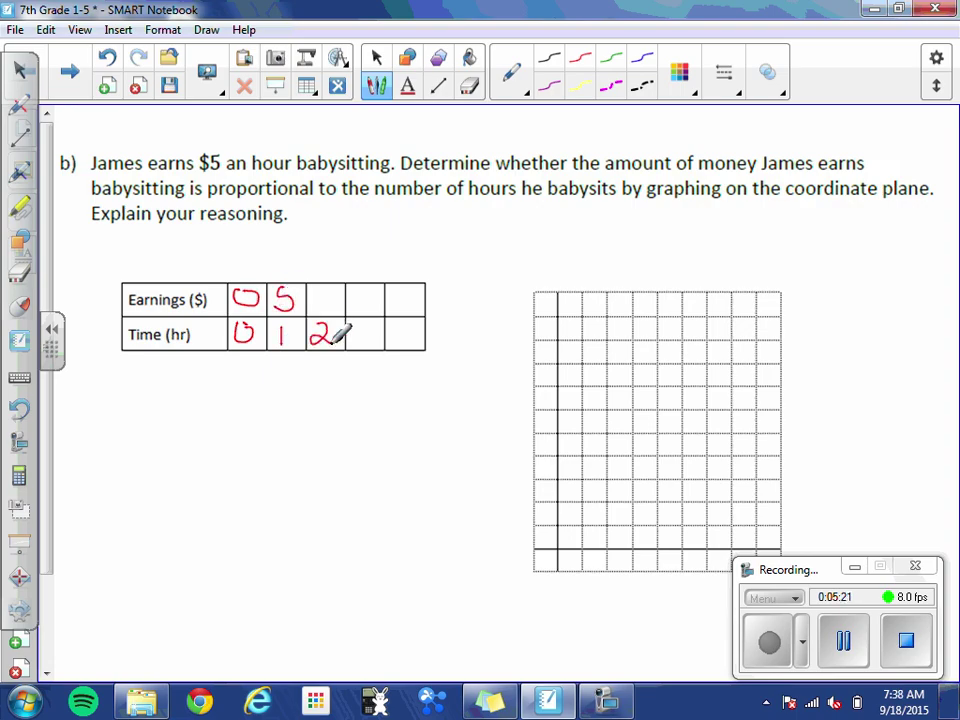
pyautogui.moveTo(313, 291); pyautogui.dragTo(313, 311)
pyautogui.moveTo(330, 289); pyautogui.dragTo(354, 344)
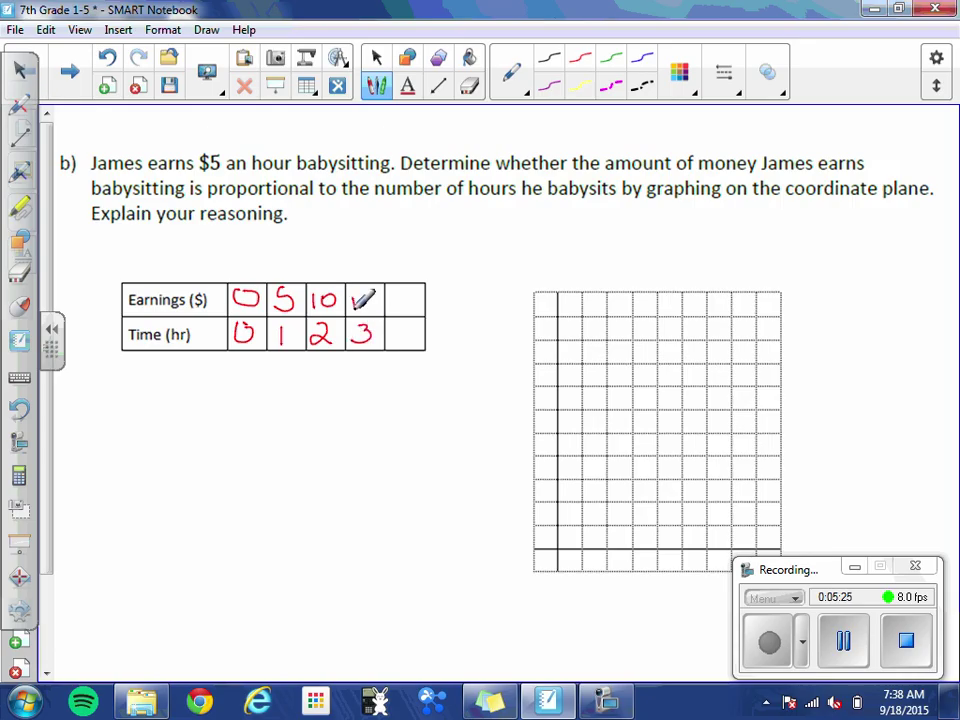
pyautogui.moveTo(354, 291)
pyautogui.mouseDown()
pyautogui.moveTo(362, 312)
pyautogui.moveTo(379, 290)
pyautogui.moveTo(413, 330)
pyautogui.moveTo(407, 342)
pyautogui.mouseUp()
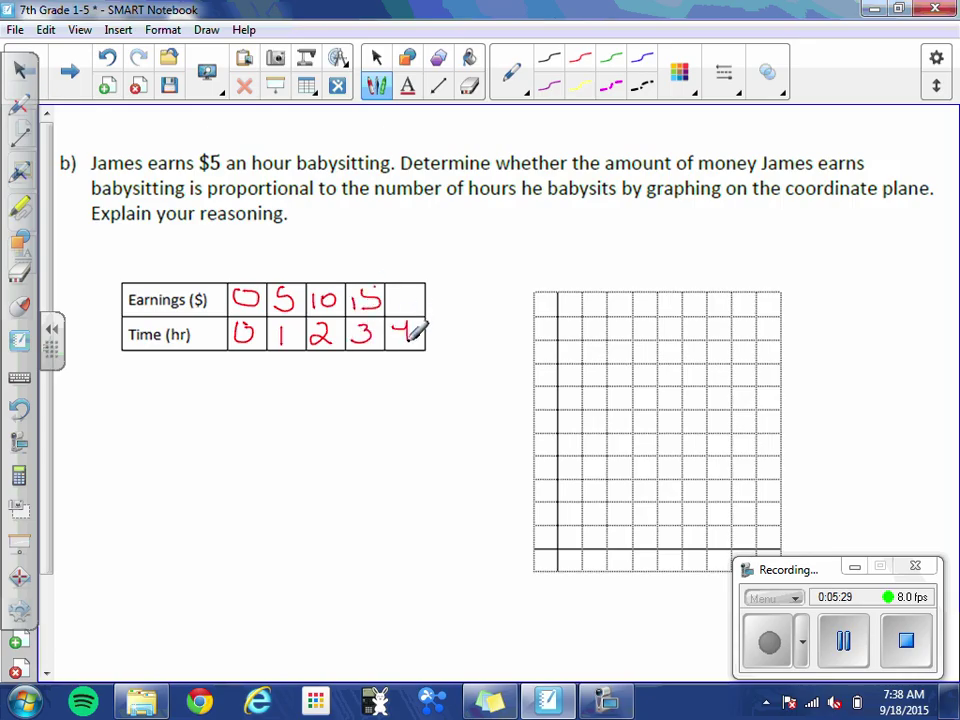
pyautogui.moveTo(396, 292)
pyautogui.mouseDown()
pyautogui.moveTo(408, 310)
pyautogui.moveTo(433, 291)
pyautogui.mouseUp()
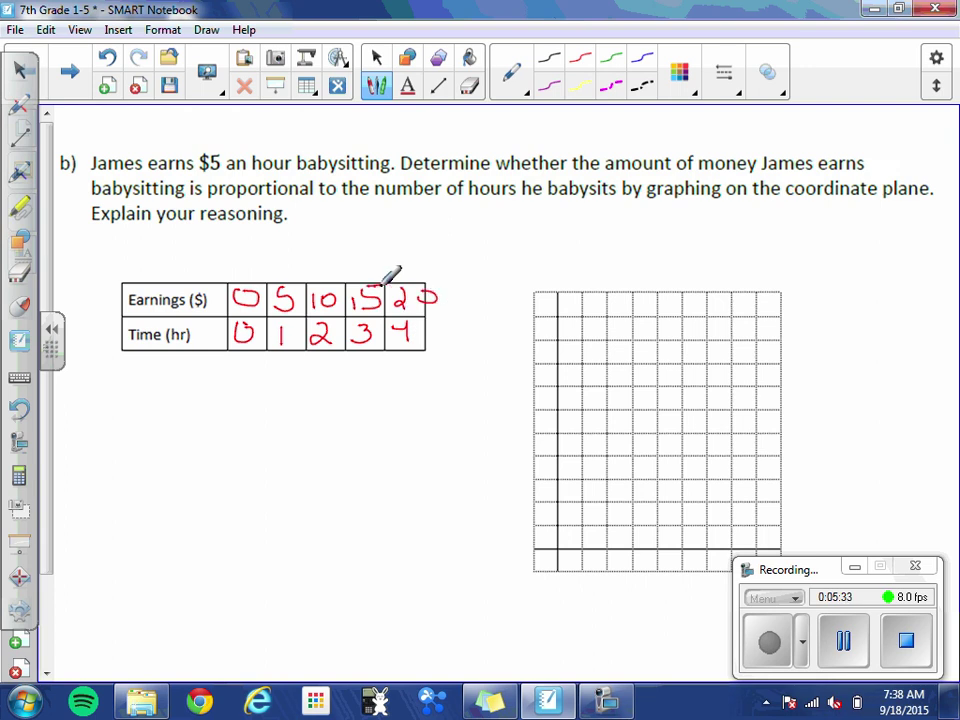
# Underline 'amount of money' and 'number of hours' in the question
pyautogui.moveTo(606, 172); pyautogui.dragTo(771, 170)
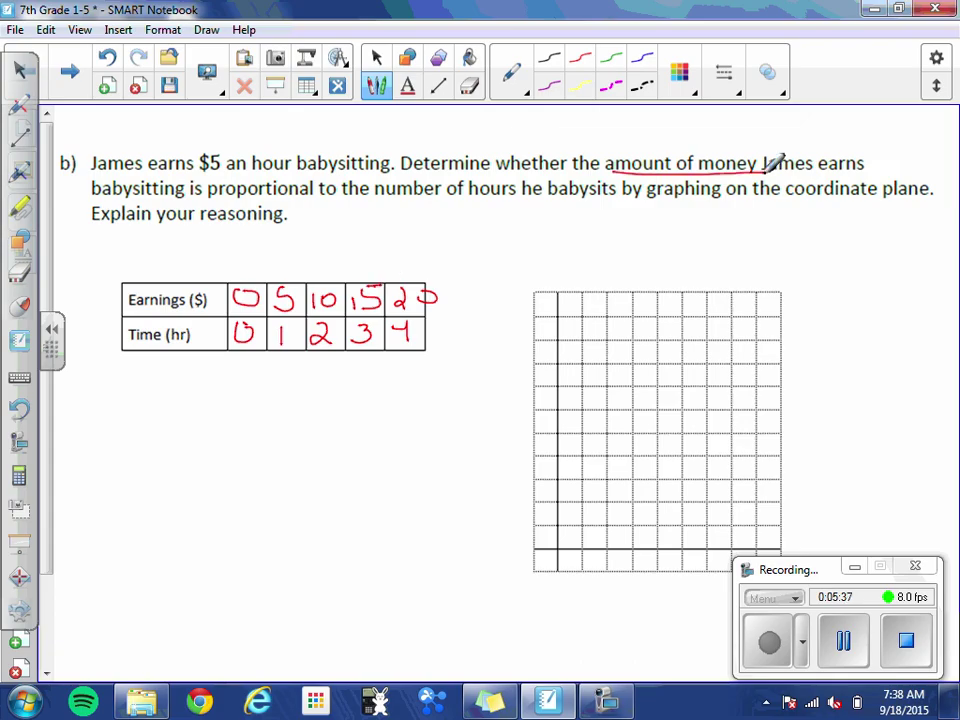
pyautogui.moveTo(401, 206); pyautogui.dragTo(514, 204)
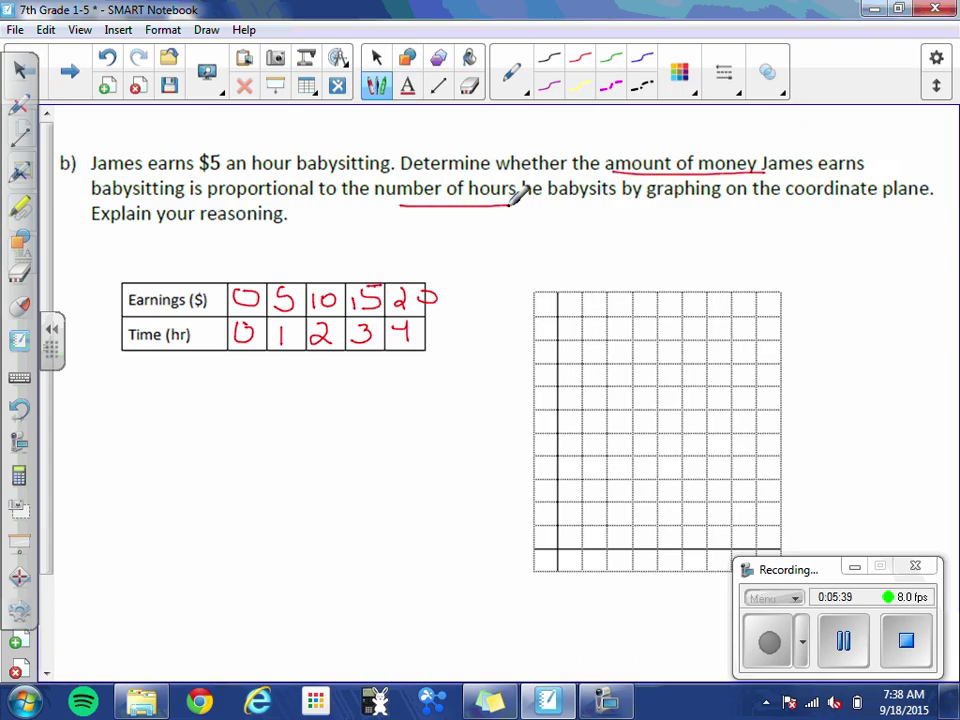
pyautogui.moveTo(794, 579); pyautogui.dragTo(167, 583)
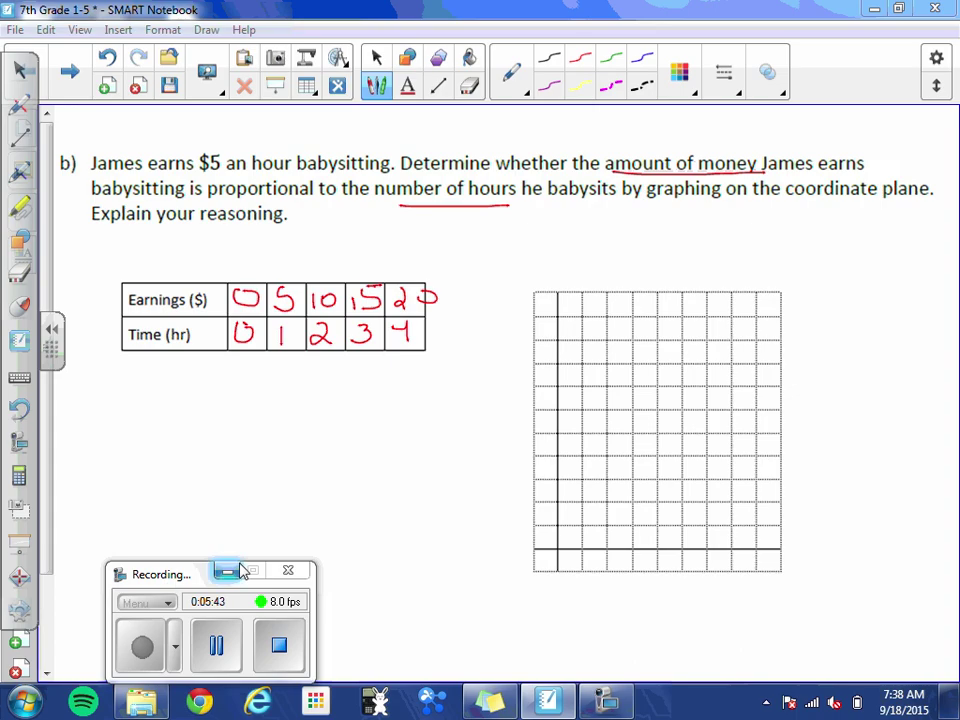
# Write 'Earnings ($)' and 'Time (hr)' axis labels, hours 1–4 across and earnings 2–20 up
pyautogui.moveTo(482, 545)
pyautogui.mouseDown()
pyautogui.moveTo(508, 516)
pyautogui.moveTo(510, 485)
pyautogui.moveTo(497, 466)
pyautogui.moveTo(514, 436)
pyautogui.moveTo(523, 377)
pyautogui.moveTo(531, 381)
pyautogui.moveTo(521, 349)
pyautogui.moveTo(530, 311)
pyautogui.moveTo(499, 281)
pyautogui.moveTo(538, 276)
pyautogui.mouseUp()
pyautogui.click(507, 422)
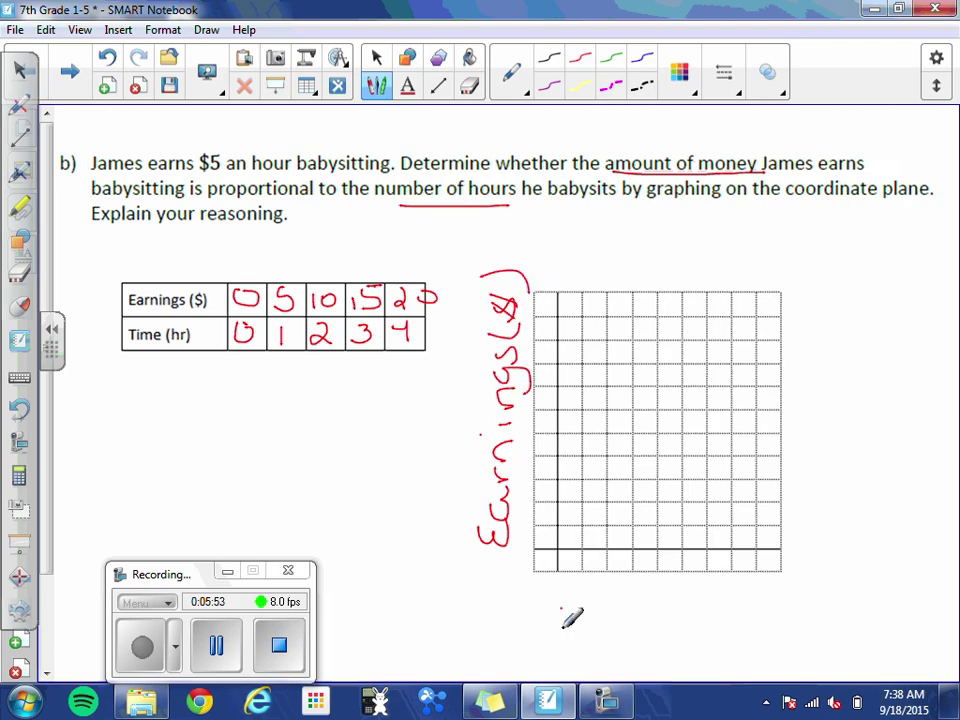
pyautogui.moveTo(545, 600)
pyautogui.mouseDown()
pyautogui.moveTo(594, 617)
pyautogui.moveTo(748, 598)
pyautogui.moveTo(756, 615)
pyautogui.mouseUp()
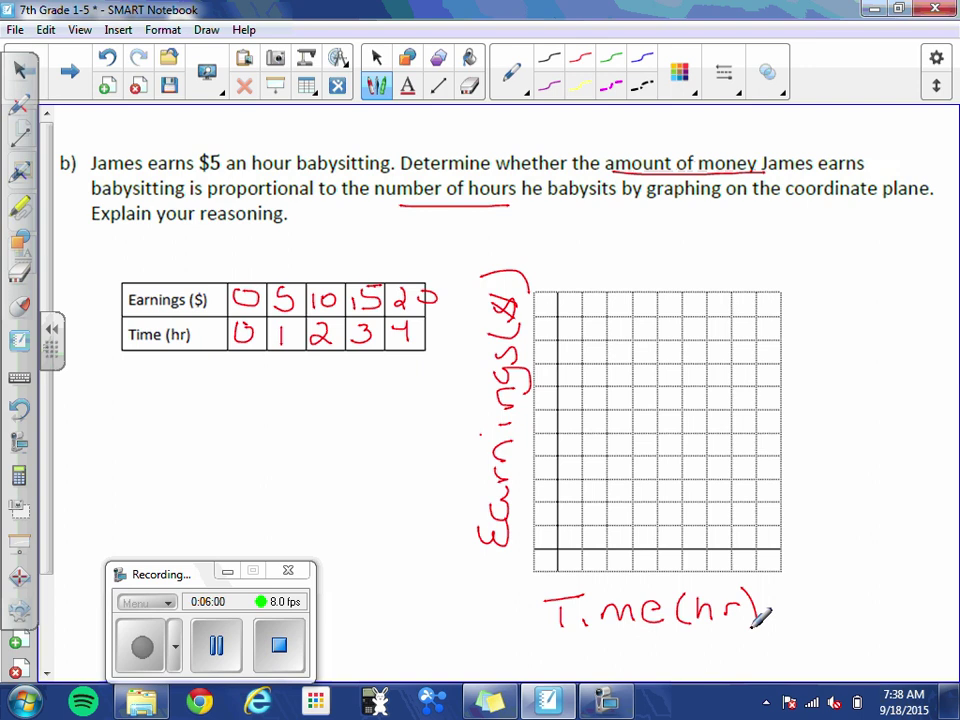
pyautogui.moveTo(609, 557)
pyautogui.mouseDown()
pyautogui.moveTo(609, 565)
pyautogui.moveTo(769, 566)
pyautogui.moveTo(769, 577)
pyautogui.mouseUp()
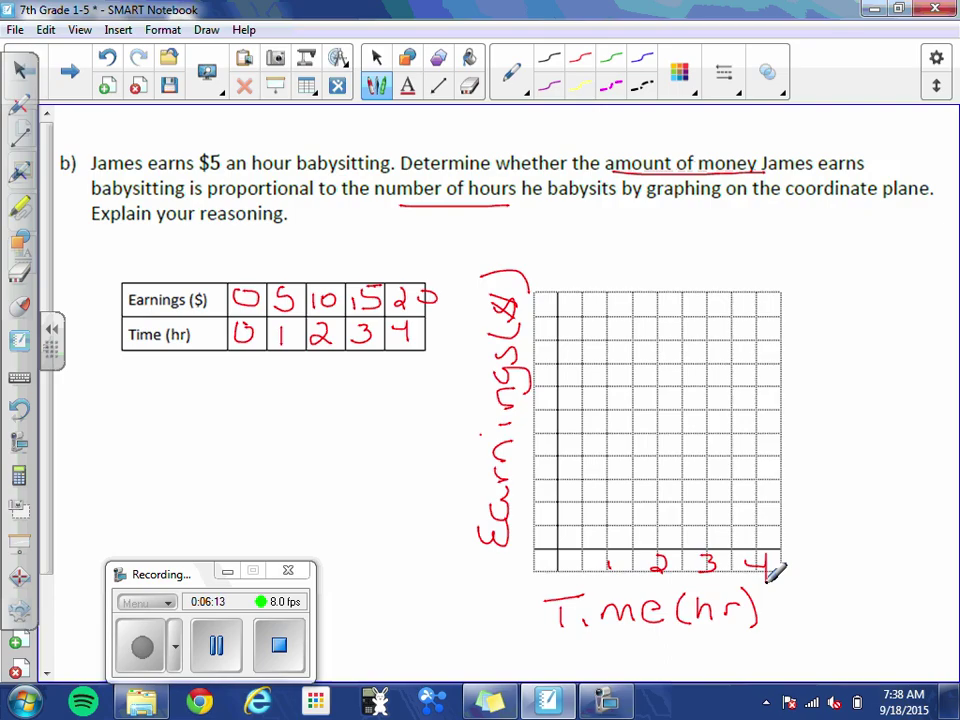
pyautogui.moveTo(535, 521)
pyautogui.mouseDown()
pyautogui.moveTo(551, 530)
pyautogui.moveTo(561, 444)
pyautogui.moveTo(542, 435)
pyautogui.moveTo(562, 358)
pyautogui.moveTo(544, 322)
pyautogui.mouseUp()
pyautogui.moveTo(548, 312); pyautogui.dragTo(550, 318)
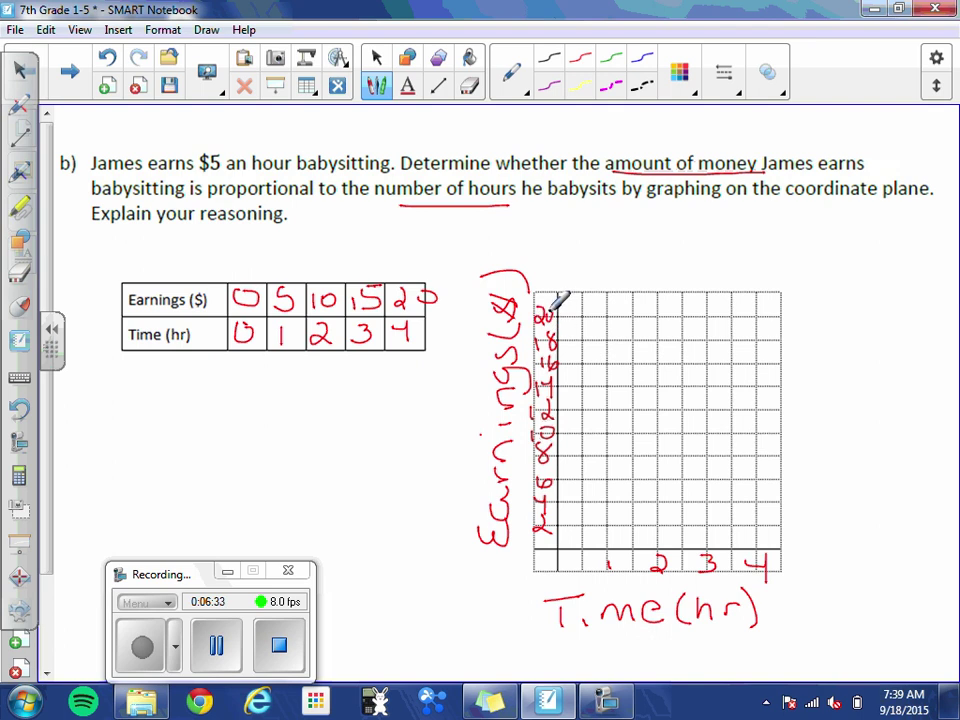
# Handwrite the title 'Babysitting' above the grid
pyautogui.moveTo(530, 226)
pyautogui.mouseDown()
pyautogui.moveTo(547, 253)
pyautogui.moveTo(582, 244)
pyautogui.mouseUp()
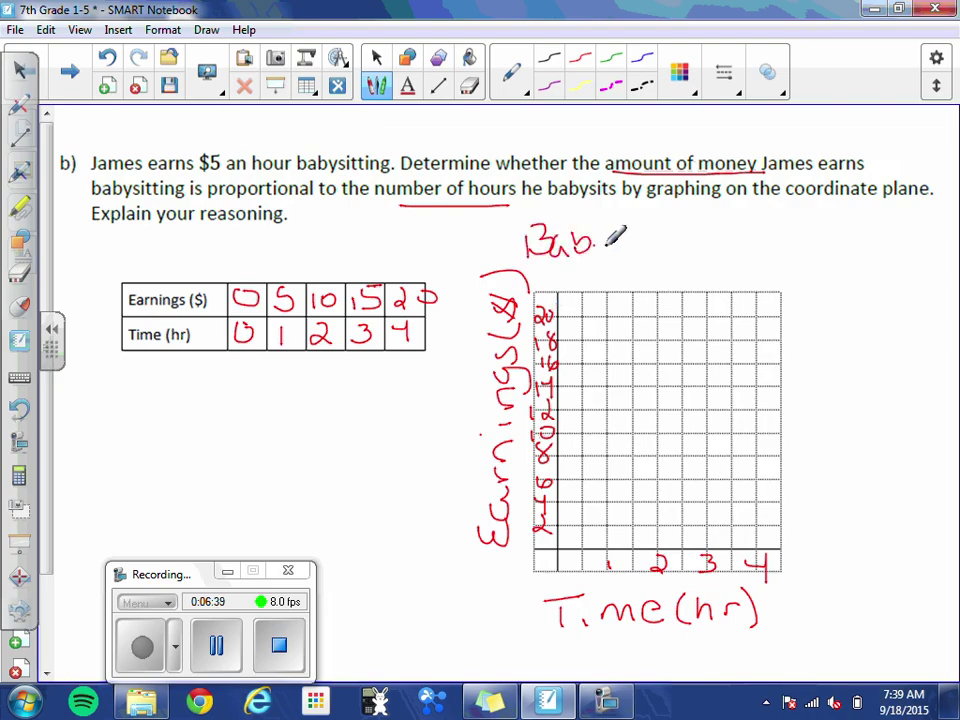
pyautogui.moveTo(601, 238)
pyautogui.mouseDown()
pyautogui.moveTo(606, 262)
pyautogui.moveTo(668, 250)
pyautogui.moveTo(684, 232)
pyautogui.moveTo(713, 245)
pyautogui.moveTo(720, 268)
pyautogui.mouseUp()
pyautogui.click(633, 219)
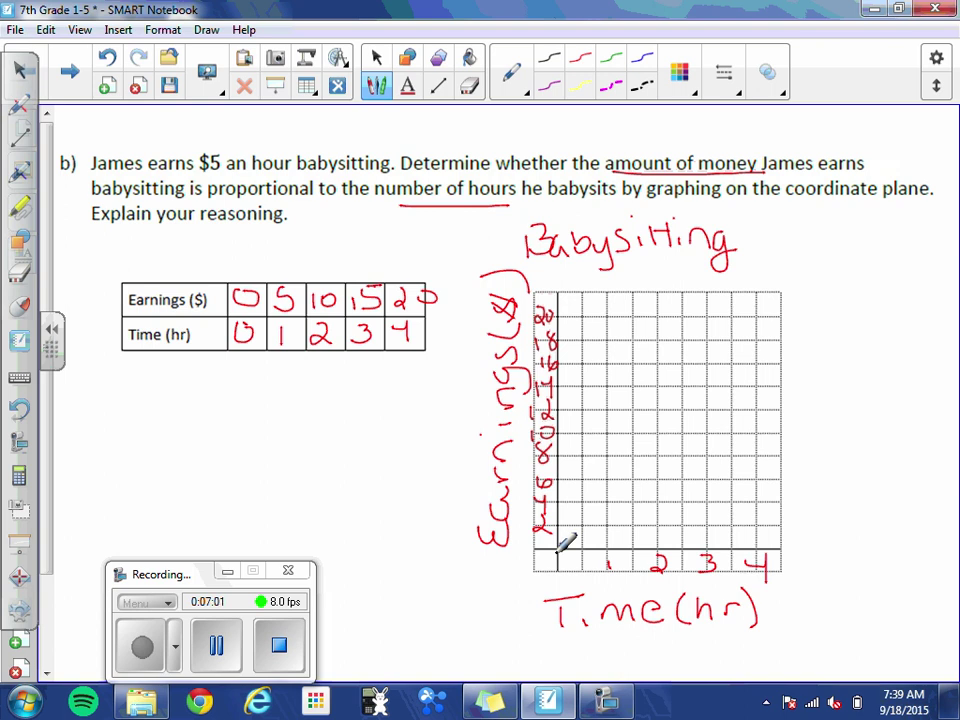
# Plot red points at (1, 5), (2, 10) and (3, 15) on the grid
pyautogui.click(608, 487)
pyautogui.click(660, 430)
pyautogui.click(707, 373)
# Plot the 4-hour, $20 point and draw a double-arrowed line through the babysitting points
pyautogui.click(758, 315)
pyautogui.click(22, 138)
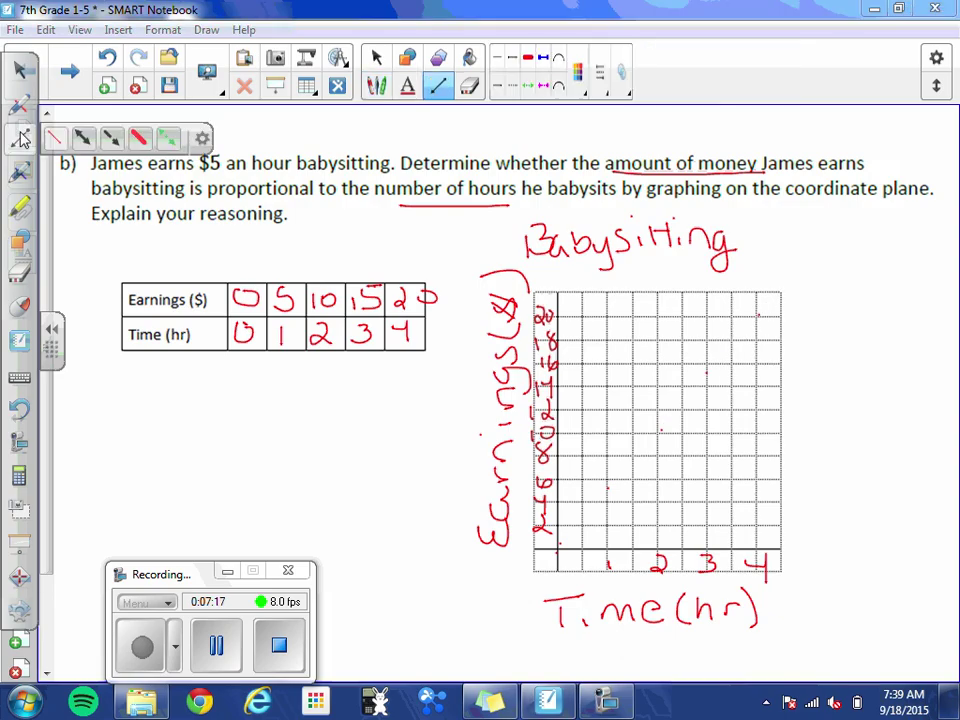
pyautogui.click(84, 136)
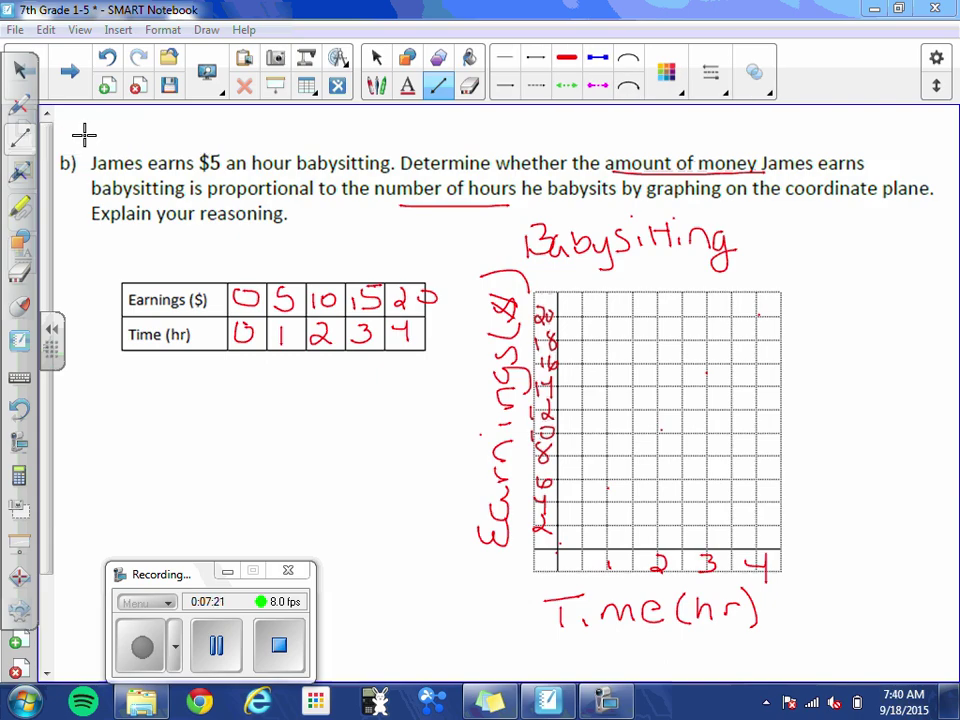
pyautogui.moveTo(507, 596)
pyautogui.mouseDown()
pyautogui.moveTo(690, 403)
pyautogui.moveTo(816, 244)
pyautogui.mouseUp()
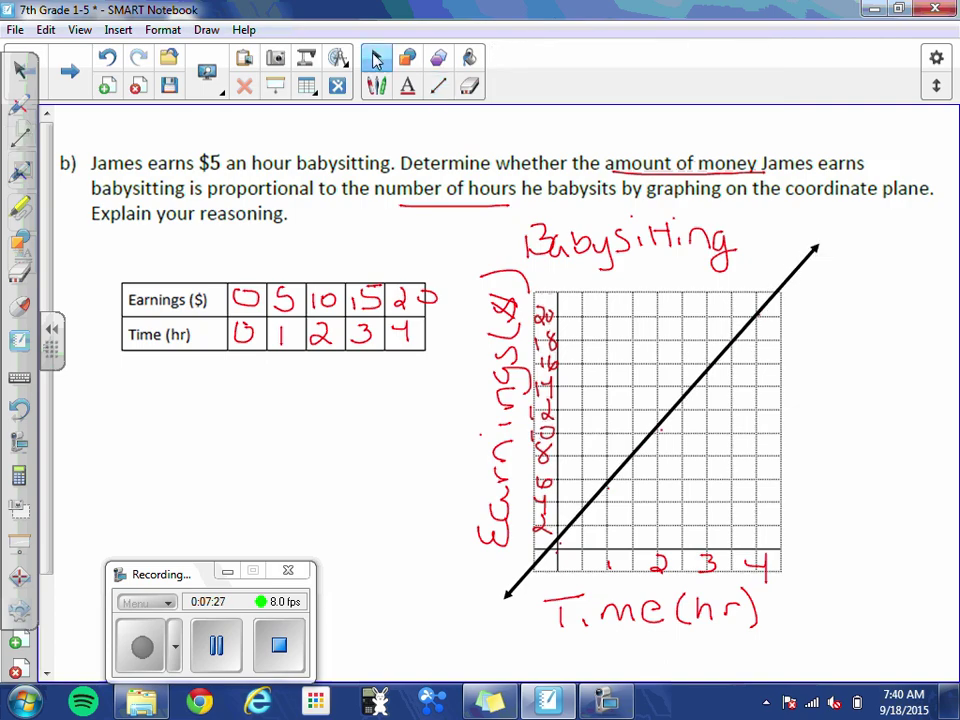
# Extend the arrow line's lower end downward past the origin
pyautogui.click(376, 57)
pyautogui.click(512, 582)
pyautogui.moveTo(507, 595); pyautogui.dragTo(507, 614)
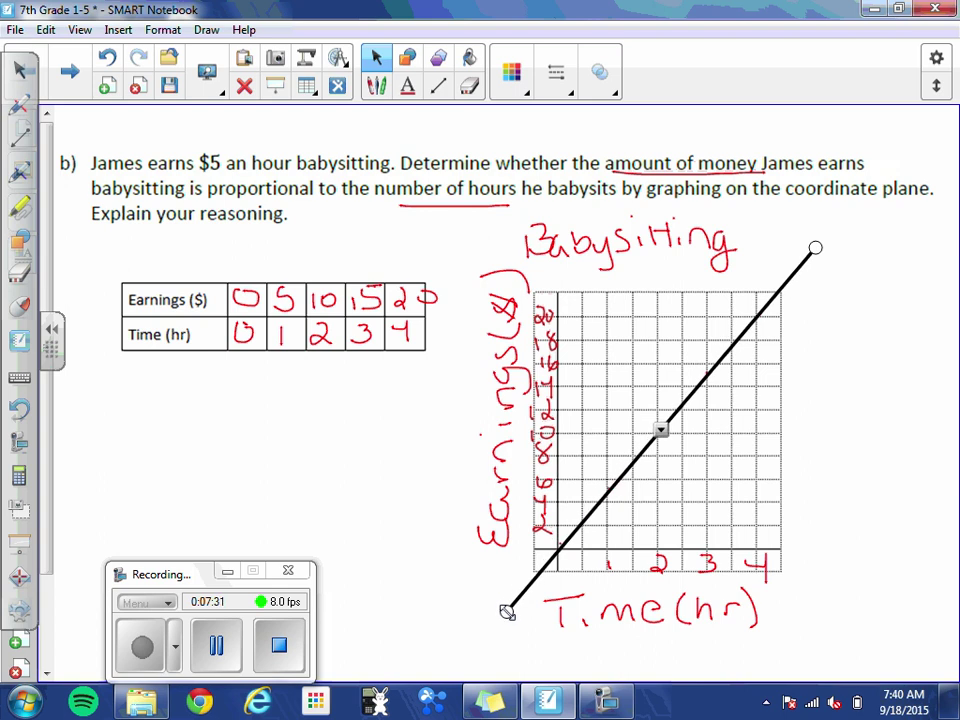
pyautogui.click(878, 493)
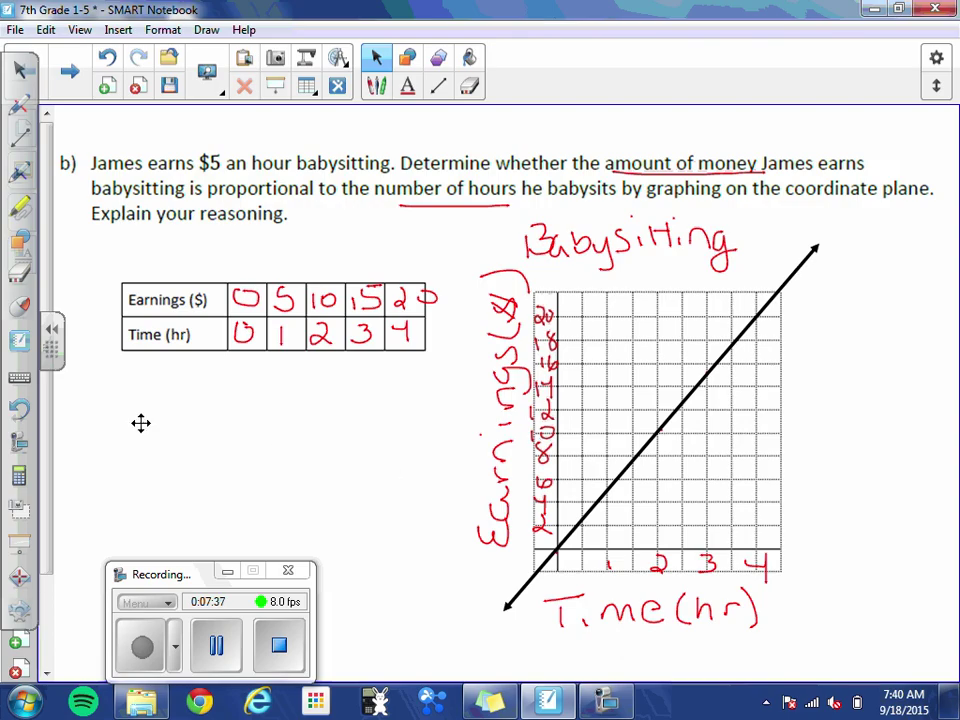
pyautogui.moveTo(183, 578); pyautogui.dragTo(769, 552)
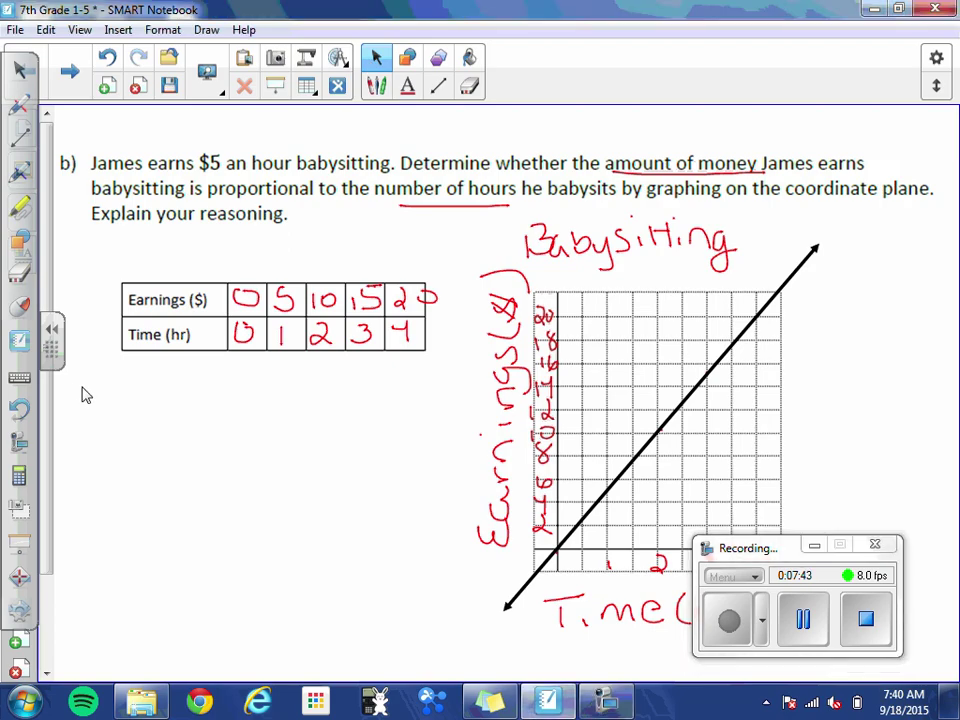
# Type 'It's proportional b/c it's a straight line that passes through the origin' on four lines
pyautogui.write("It's proporti")
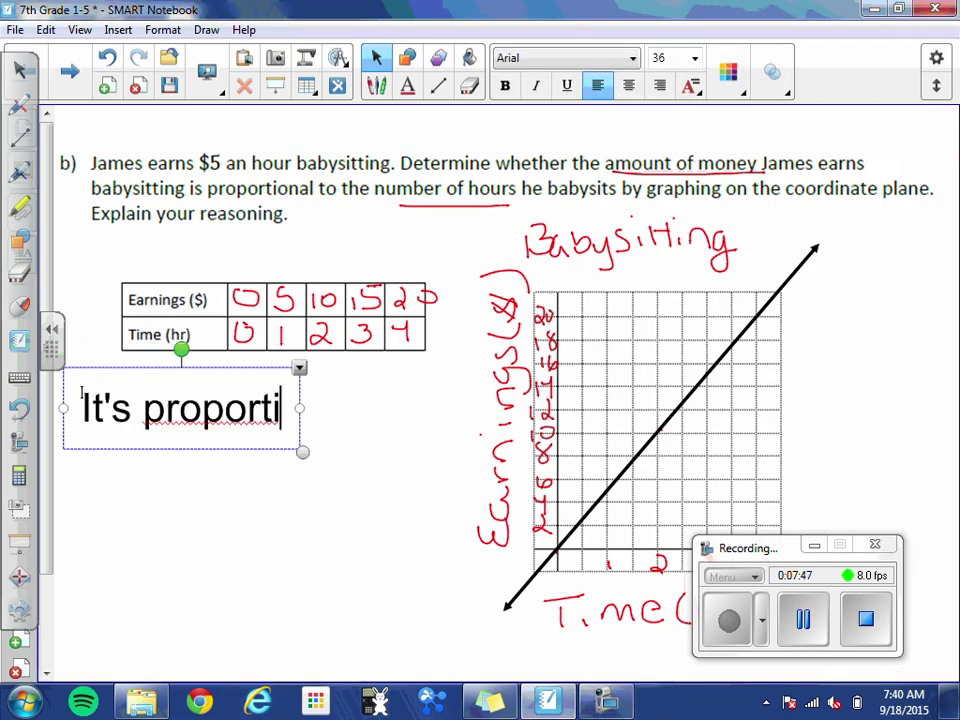
pyautogui.write('onal b/')
pyautogui.press('Return')
pyautogui.press('BackSpace')
pyautogui.write('c')
pyautogui.press('Return')
pyautogui.write("it's a")
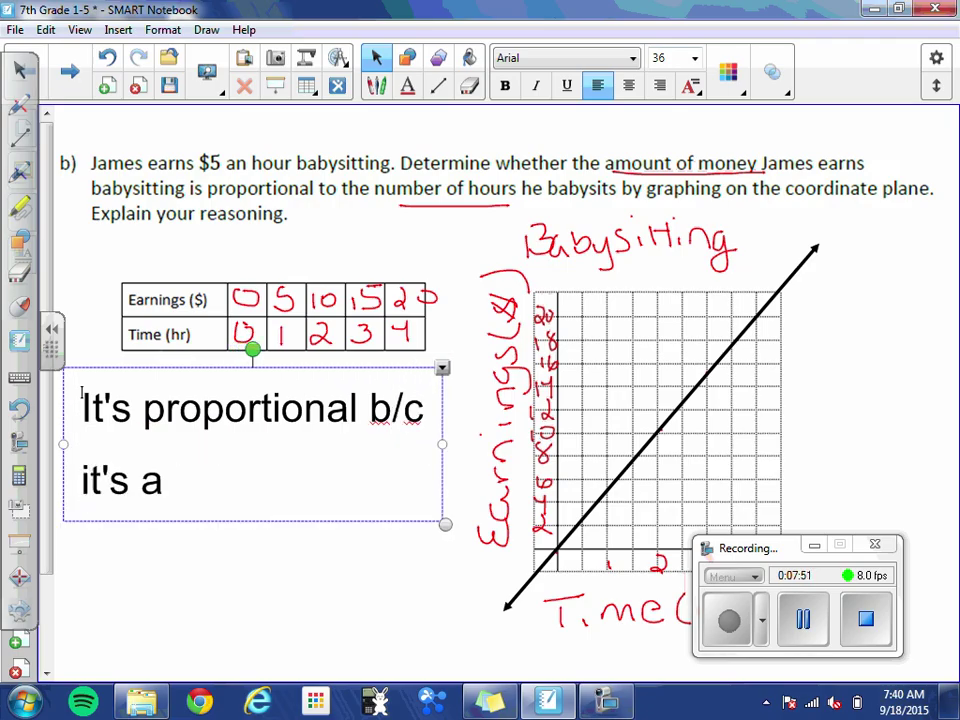
pyautogui.write(' straight line')
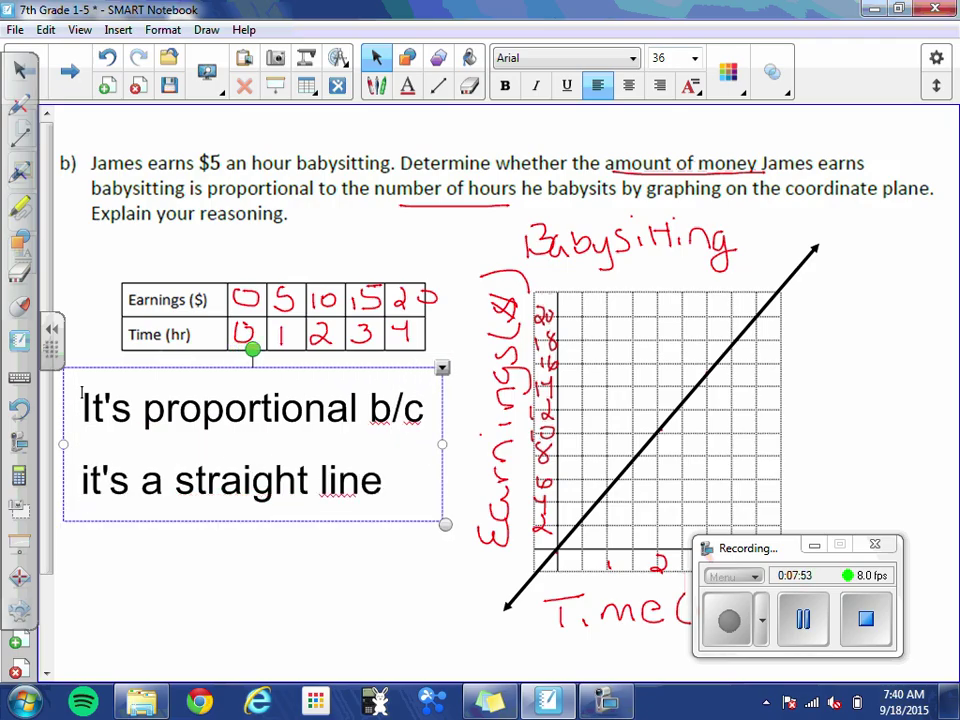
pyautogui.press('Return')
pyautogui.write('that passes through')
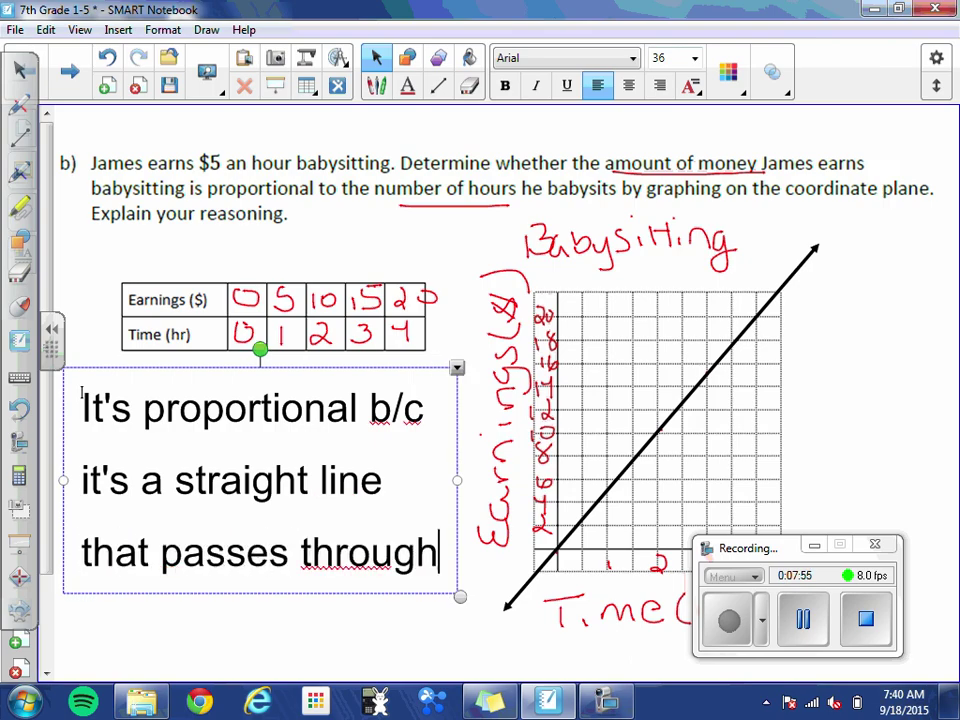
pyautogui.press('Return')
pyautogui.write('the origin')
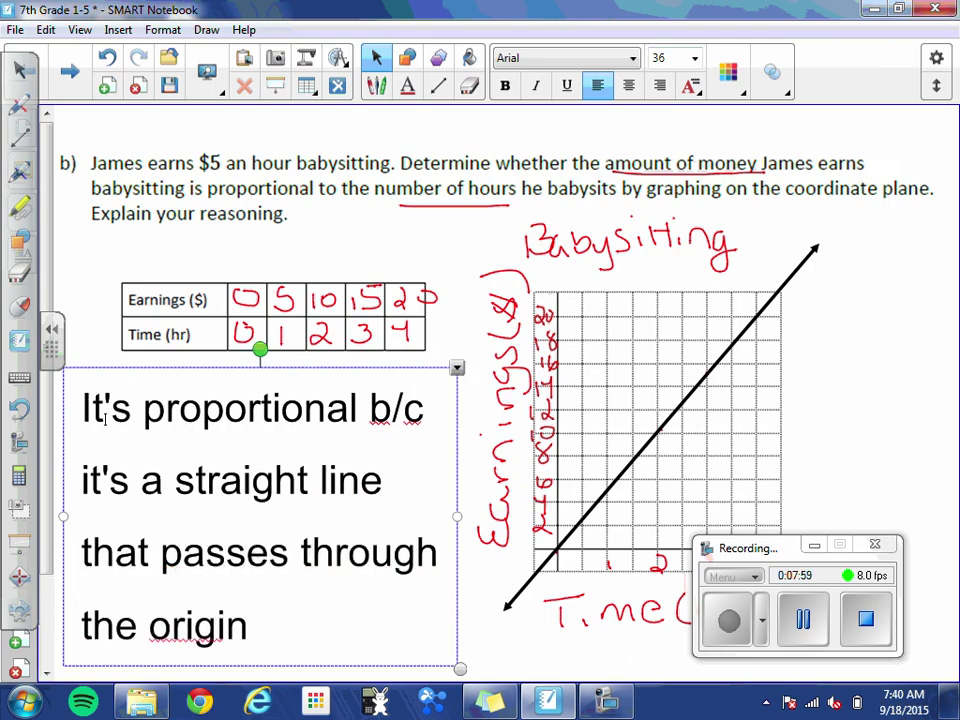
# Draw a red box around the finished explanation
pyautogui.click(909, 267)
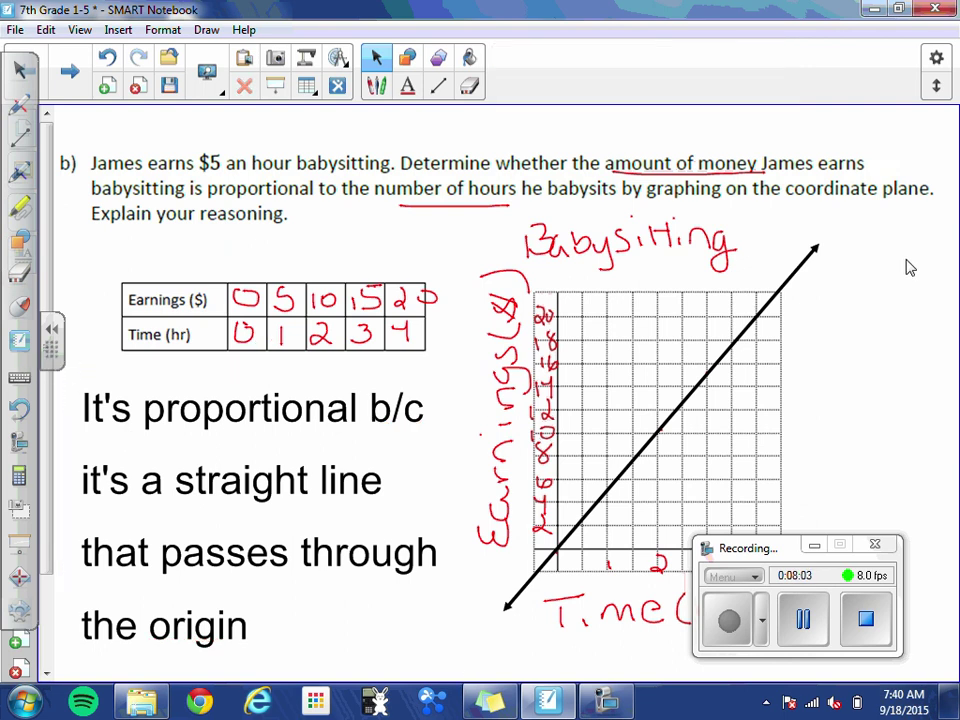
pyautogui.click(19, 105)
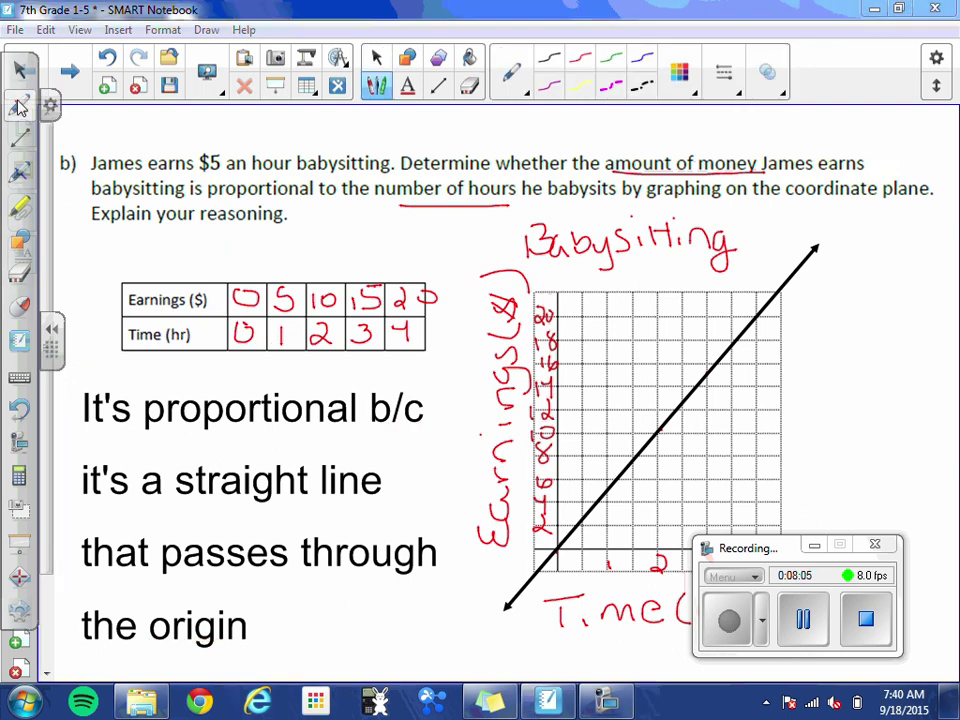
pyautogui.moveTo(440, 374)
pyautogui.mouseDown()
pyautogui.moveTo(70, 368)
pyautogui.moveTo(90, 625)
pyautogui.moveTo(105, 650)
pyautogui.moveTo(467, 639)
pyautogui.moveTo(444, 350)
pyautogui.mouseUp()
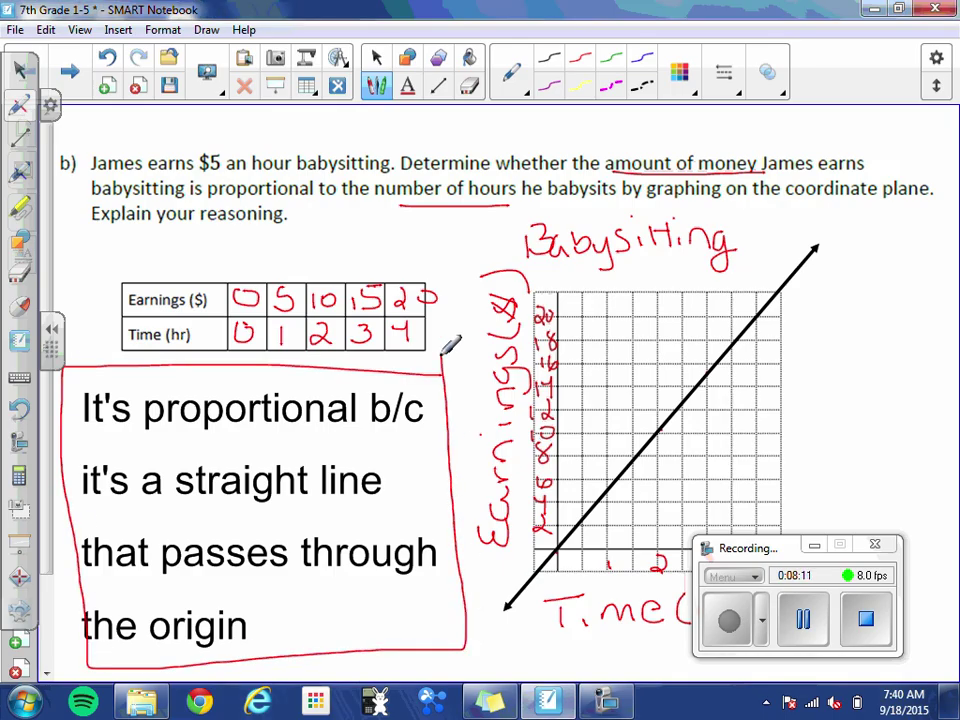
# On problem c, underline 'cost' and 'number of games' in red
pyautogui.click(88, 67)
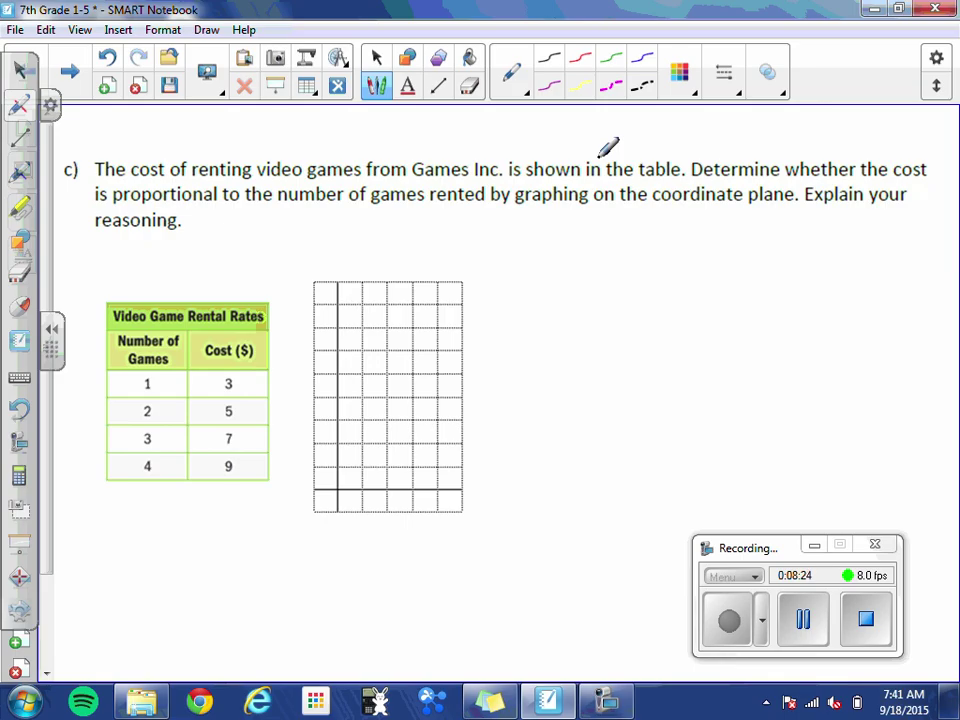
pyautogui.moveTo(889, 178); pyautogui.dragTo(937, 175)
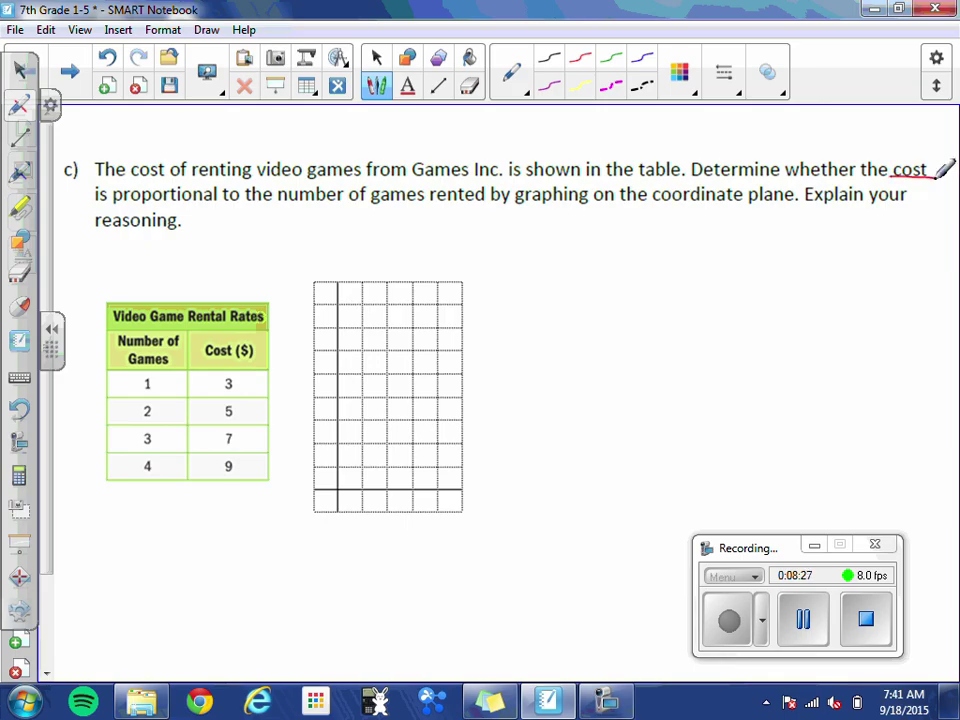
pyautogui.moveTo(300, 213); pyautogui.dragTo(389, 208)
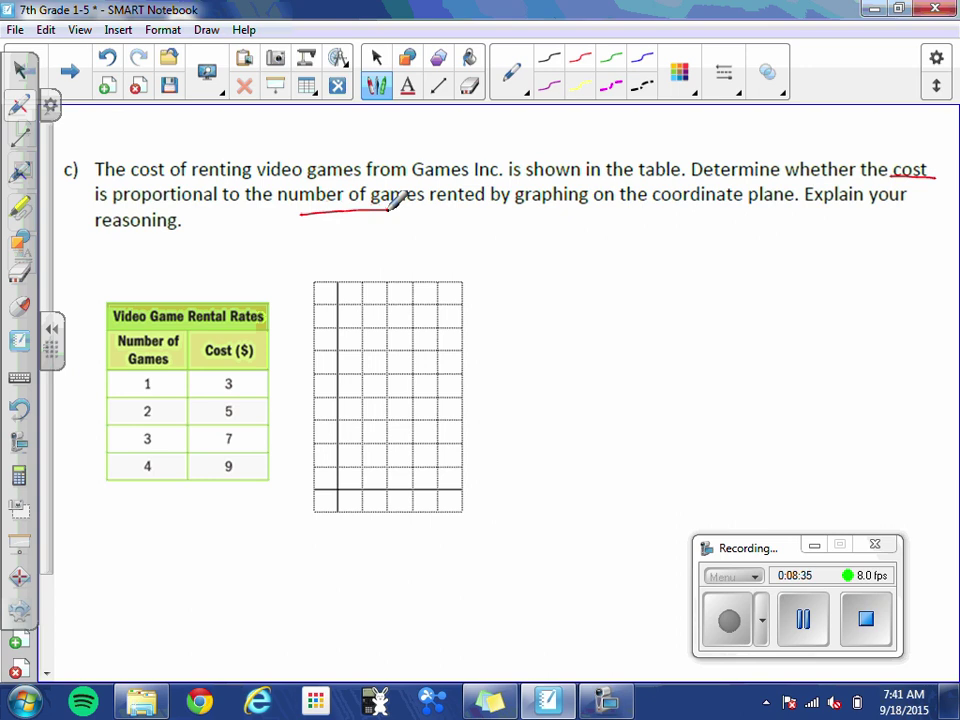
# Label the axes '# of Games' below the grid and 'Cost ($)' beside it
pyautogui.moveTo(334, 542); pyautogui.dragTo(332, 562)
pyautogui.moveTo(343, 540); pyautogui.dragTo(341, 560)
pyautogui.moveTo(327, 552)
pyautogui.mouseDown()
pyautogui.moveTo(352, 555)
pyautogui.moveTo(420, 530)
pyautogui.moveTo(426, 548)
pyautogui.moveTo(476, 553)
pyautogui.moveTo(469, 558)
pyautogui.mouseUp()
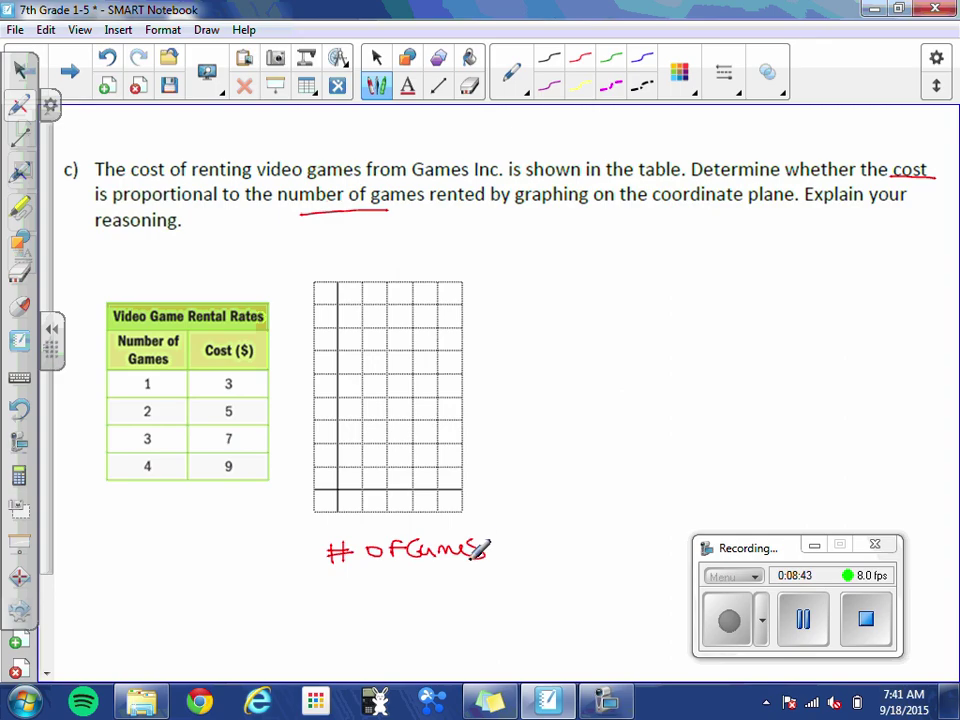
pyautogui.moveTo(300, 430)
pyautogui.mouseDown()
pyautogui.moveTo(300, 410)
pyautogui.moveTo(312, 425)
pyautogui.moveTo(304, 381)
pyautogui.moveTo(317, 369)
pyautogui.moveTo(321, 332)
pyautogui.moveTo(300, 334)
pyautogui.mouseUp()
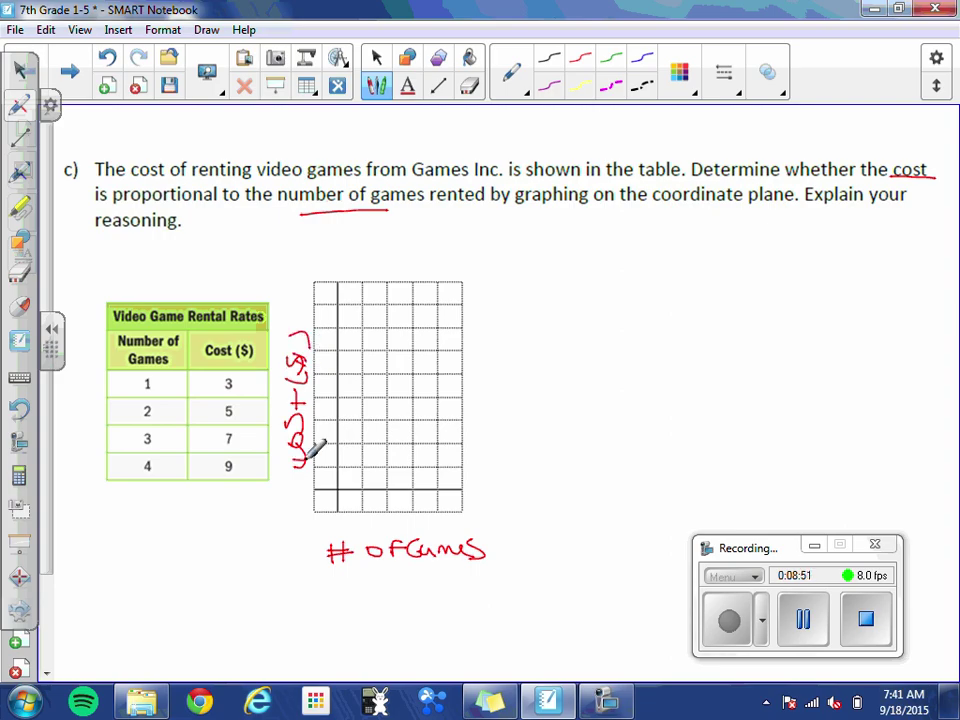
pyautogui.moveTo(310, 455); pyautogui.dragTo(306, 454)
# Number the x-axis 1–4 and the y-axis 1–9
pyautogui.moveTo(363, 500)
pyautogui.mouseDown()
pyautogui.moveTo(392, 512)
pyautogui.moveTo(450, 489)
pyautogui.moveTo(450, 510)
pyautogui.mouseUp()
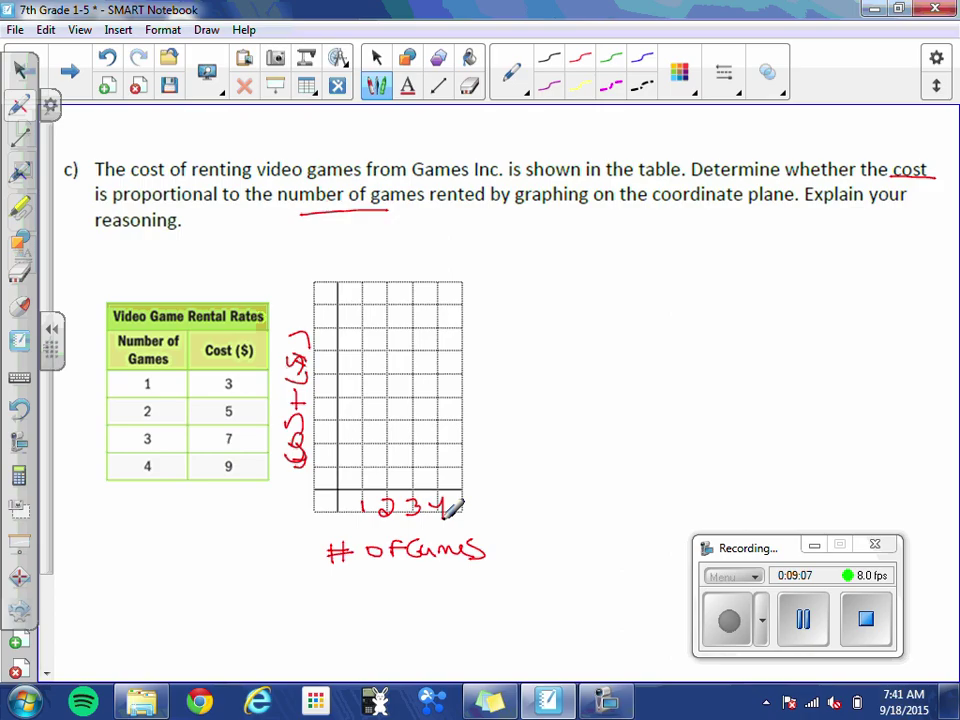
pyautogui.click(327, 471)
pyautogui.moveTo(323, 440)
pyautogui.mouseDown()
pyautogui.moveTo(334, 452)
pyautogui.moveTo(343, 413)
pyautogui.moveTo(326, 422)
pyautogui.moveTo(340, 398)
pyautogui.moveTo(327, 356)
pyautogui.mouseUp()
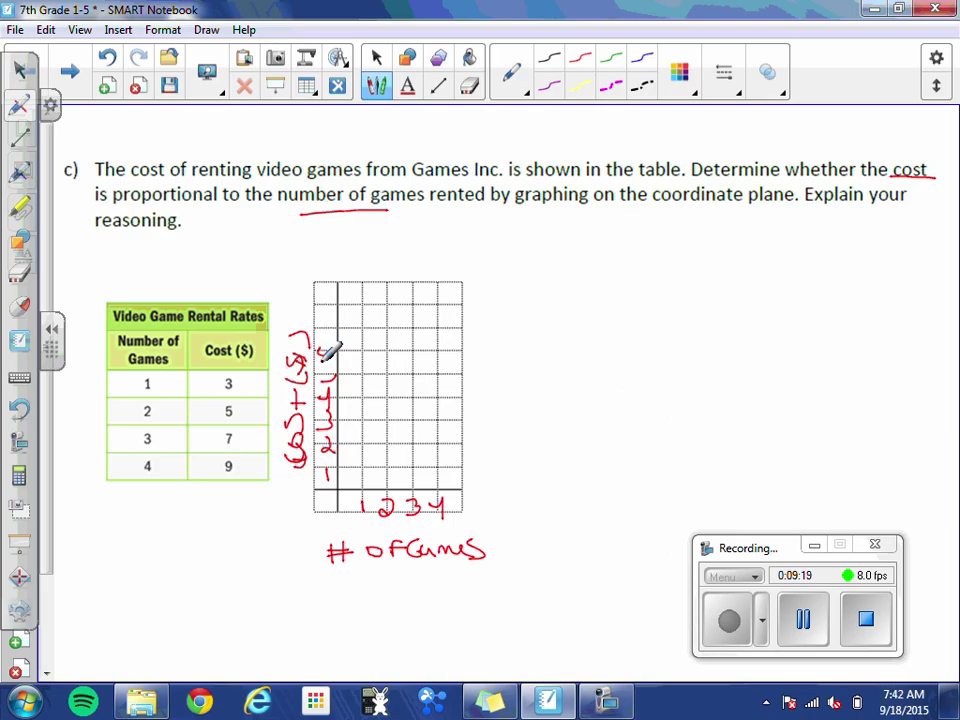
pyautogui.moveTo(331, 320)
pyautogui.mouseDown()
pyautogui.moveTo(343, 322)
pyautogui.moveTo(332, 289)
pyautogui.moveTo(342, 280)
pyautogui.moveTo(332, 274)
pyautogui.mouseUp()
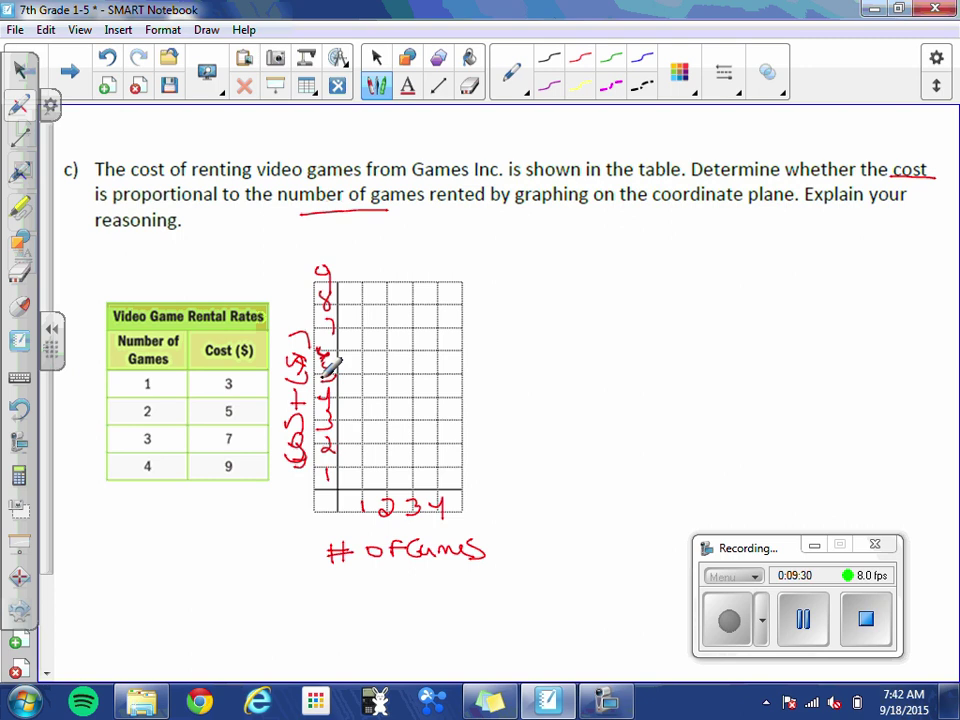
# Write the title 'Game Rentals' and plot the points (1, 3), (2, 5) and (3, 7)
pyautogui.moveTo(292, 237)
pyautogui.mouseDown()
pyautogui.moveTo(285, 246)
pyautogui.moveTo(318, 252)
pyautogui.moveTo(350, 240)
pyautogui.moveTo(487, 248)
pyautogui.moveTo(500, 240)
pyautogui.mouseUp()
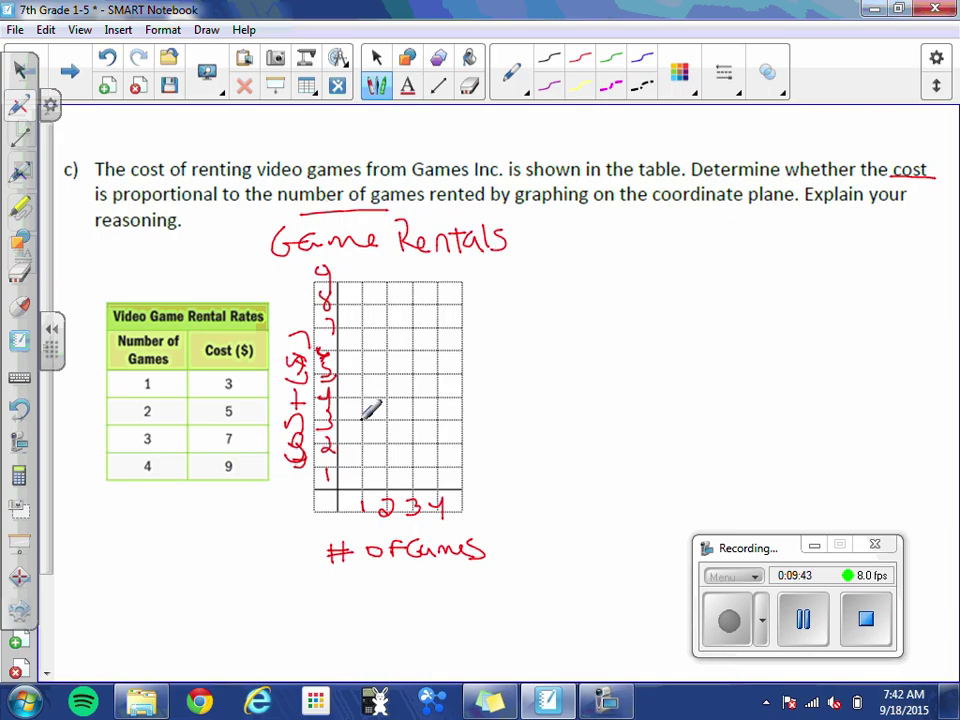
pyautogui.click(553, 87)
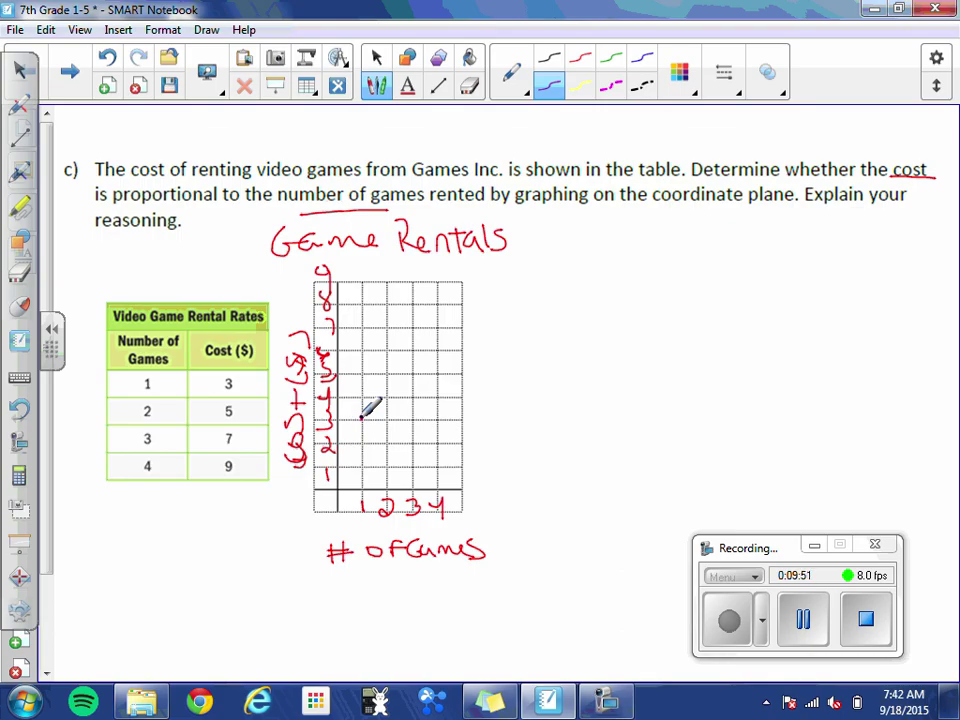
pyautogui.click(362, 417)
pyautogui.click(387, 372)
pyautogui.click(413, 323)
# Erase the stray diagonal stroke and plot the point (4, 9)
pyautogui.click(161, 621)
pyautogui.moveTo(147, 597); pyautogui.dragTo(166, 612)
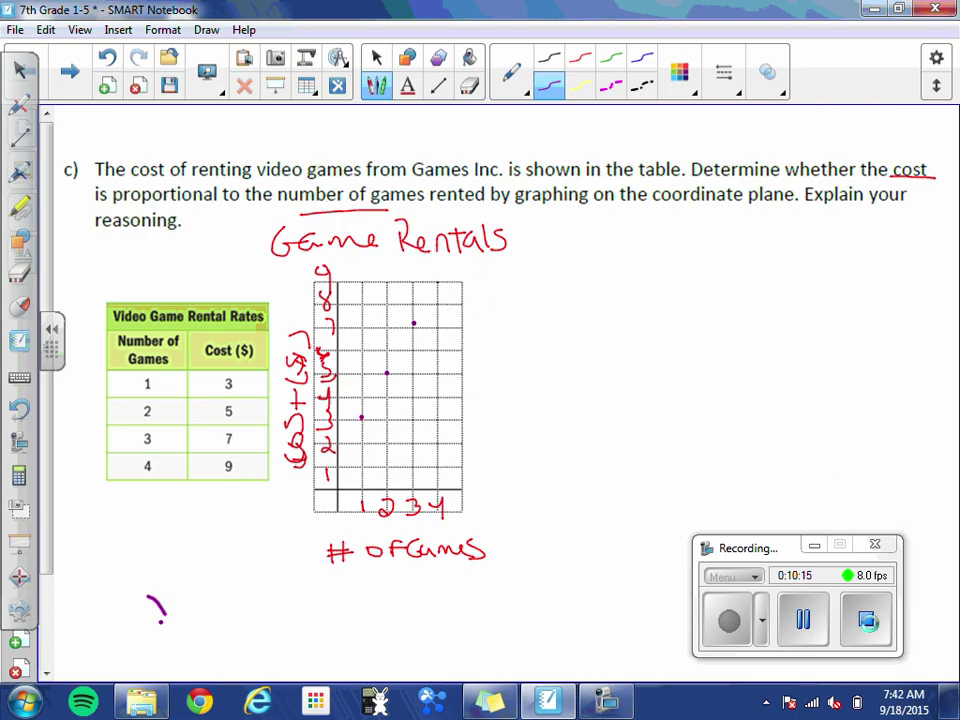
pyautogui.moveTo(438, 283); pyautogui.dragTo(486, 320)
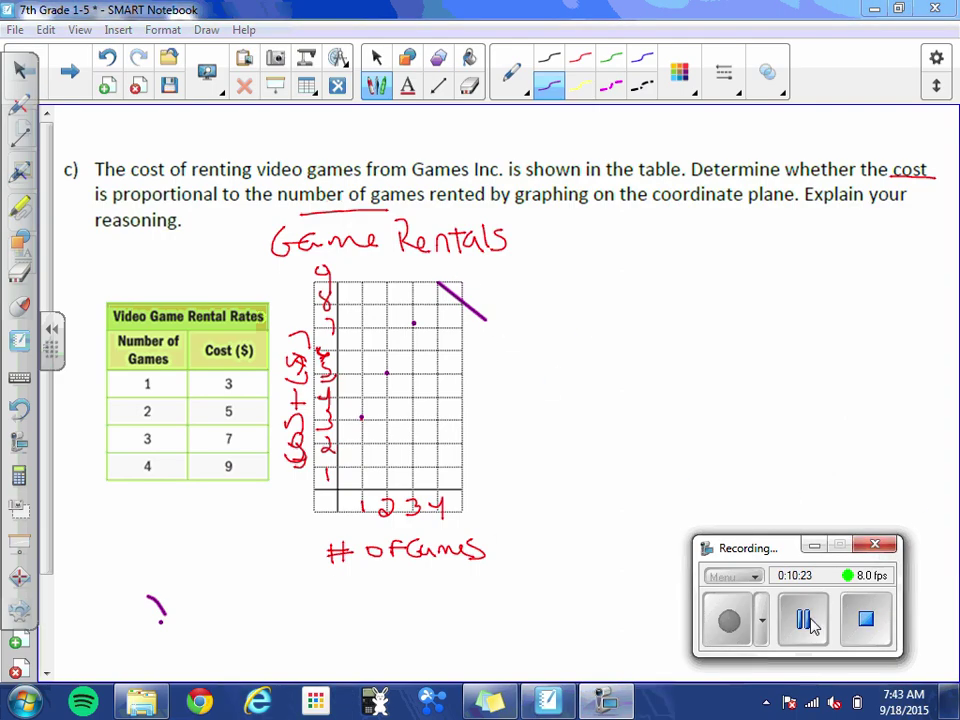
pyautogui.click(468, 86)
pyautogui.moveTo(489, 311)
pyautogui.mouseDown()
pyautogui.moveTo(471, 311)
pyautogui.moveTo(438, 284)
pyautogui.mouseUp()
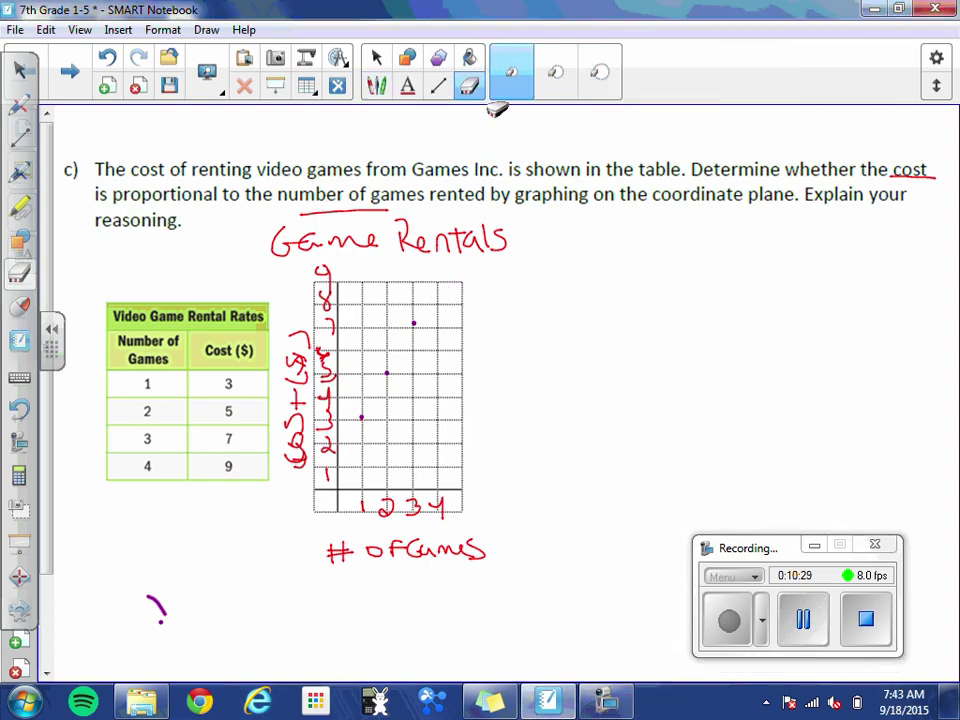
pyautogui.click(386, 86)
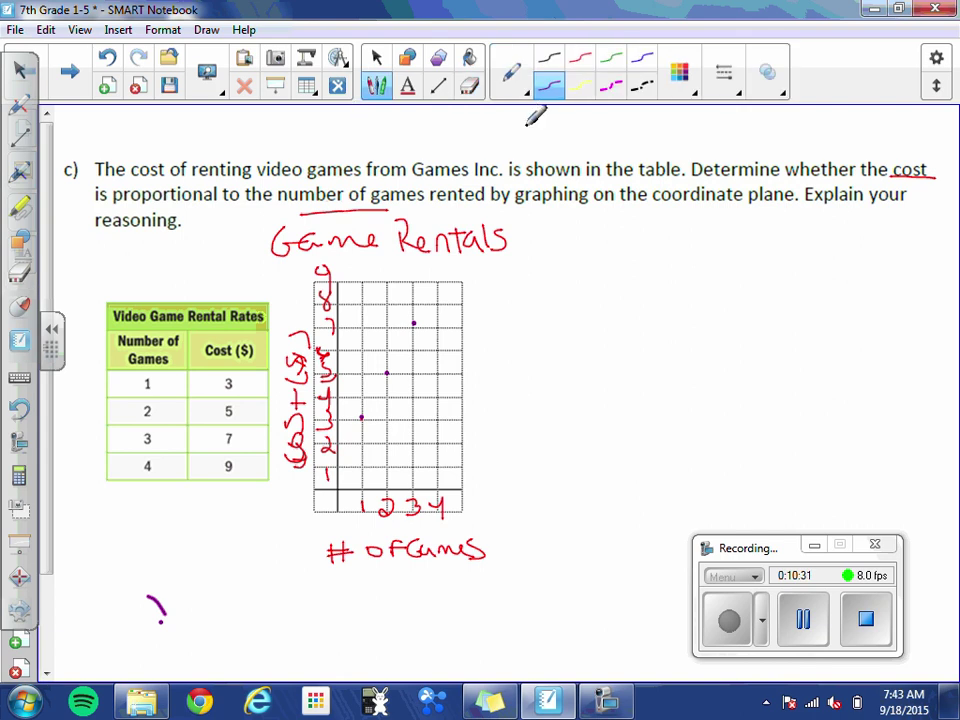
pyautogui.click(438, 283)
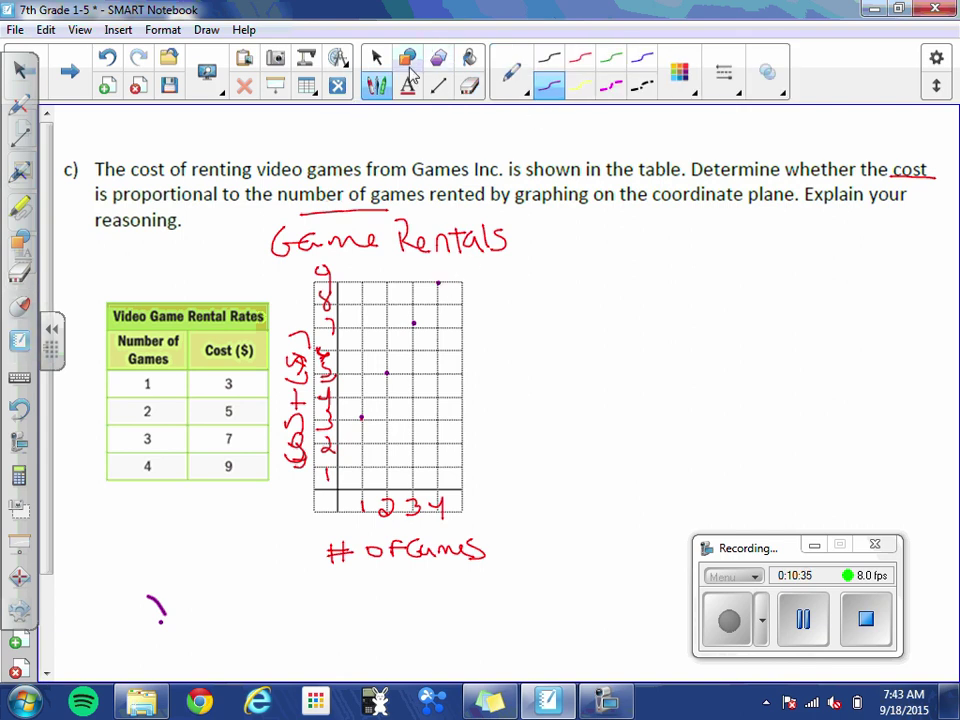
# Draw a straight line through the Game Rentals points and stretch its lower end to the x-axis
pyautogui.click(19, 137)
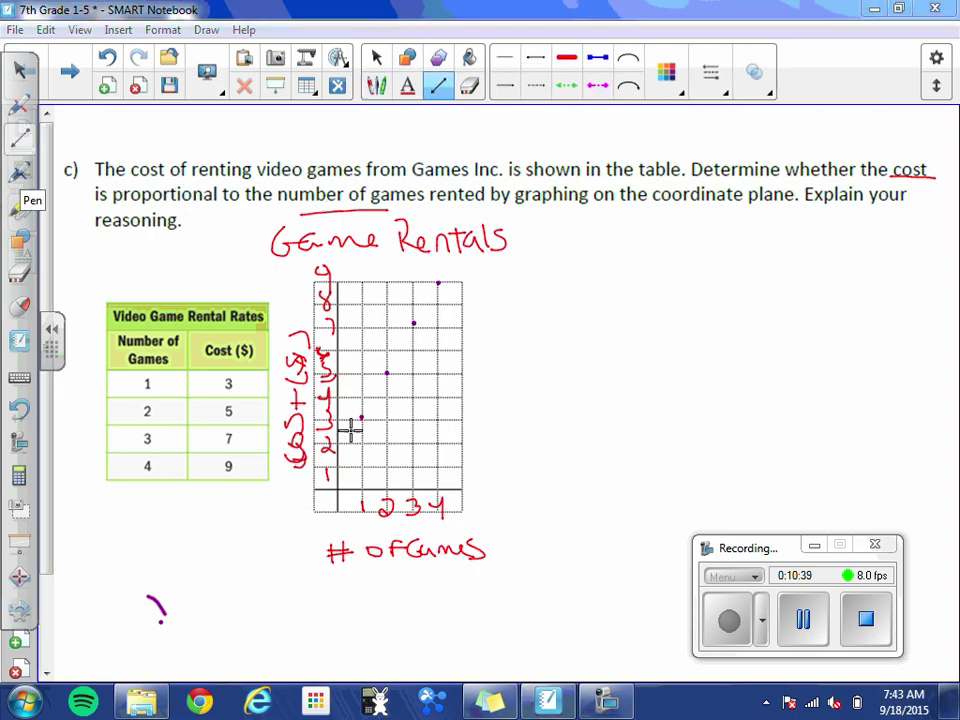
pyautogui.moveTo(336, 444); pyautogui.dragTo(458, 255)
pyautogui.click(376, 57)
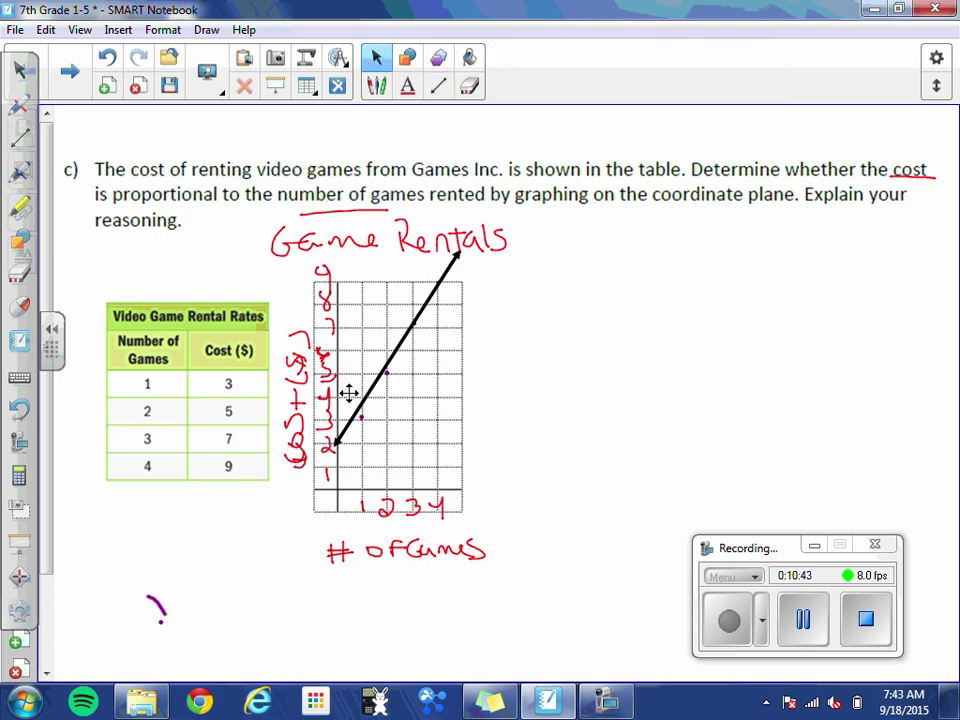
pyautogui.click(339, 447)
pyautogui.moveTo(335, 444); pyautogui.dragTo(324, 490)
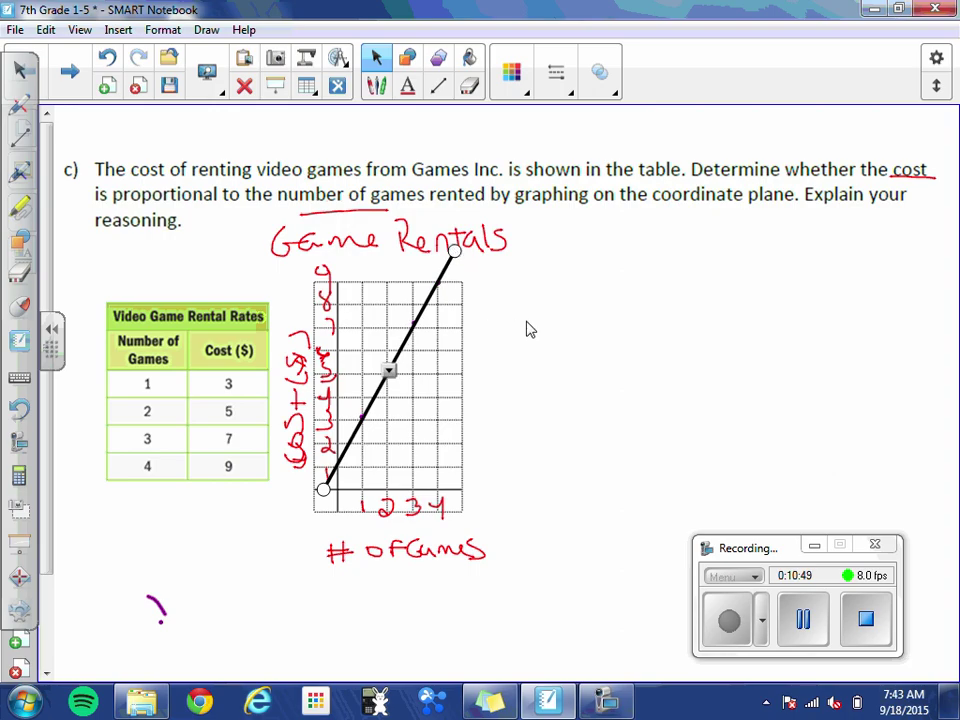
pyautogui.click(588, 310)
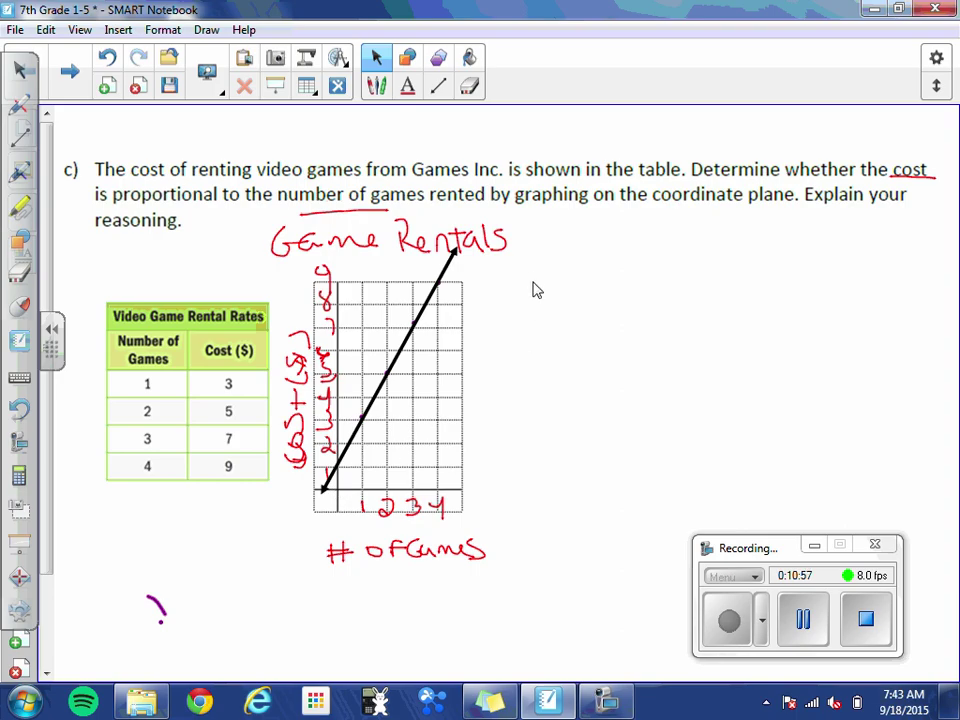
# Type 'It is not proportional b/c it does not pass through the origin' over three lines
pyautogui.write('It is no')
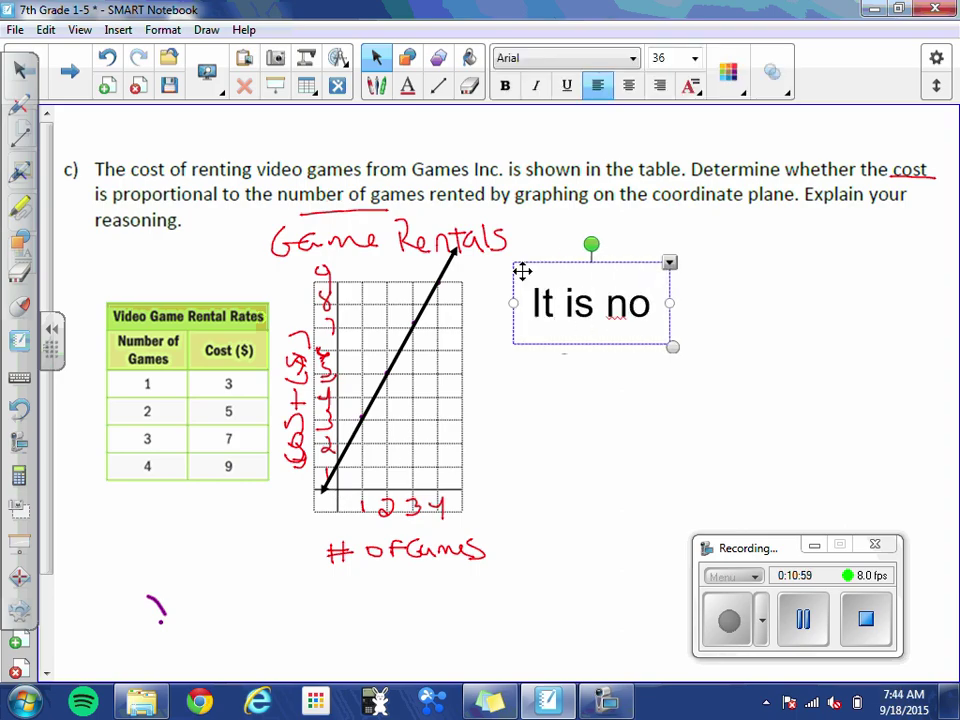
pyautogui.write('t proportional b/c')
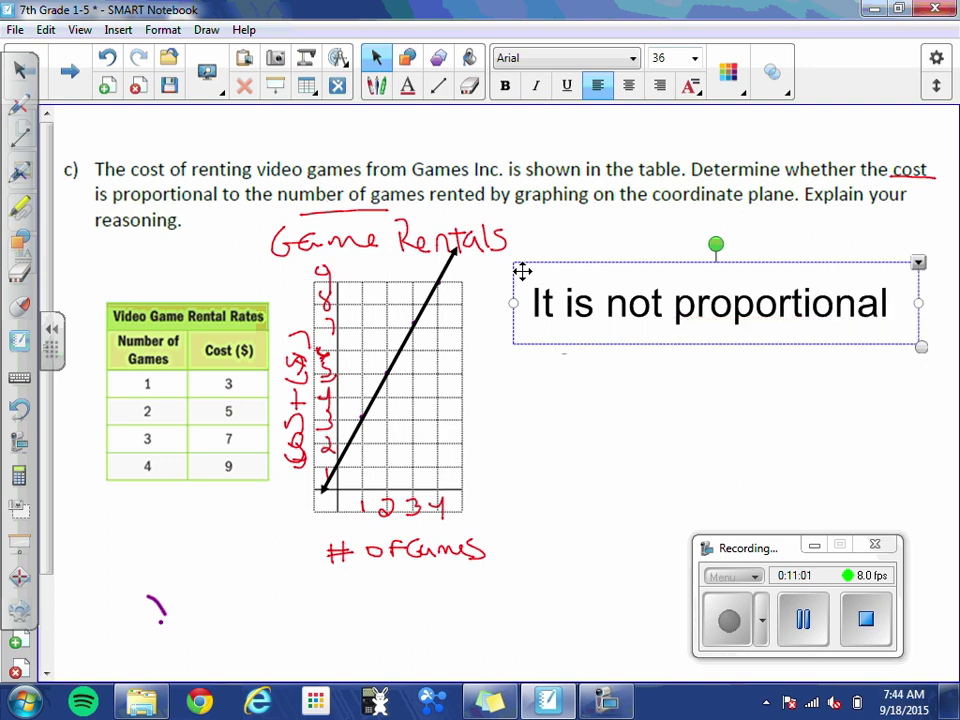
pyautogui.press('BackSpace')
pyautogui.press('BackSpace')
pyautogui.press('BackSpace')
pyautogui.press('BackSpace')
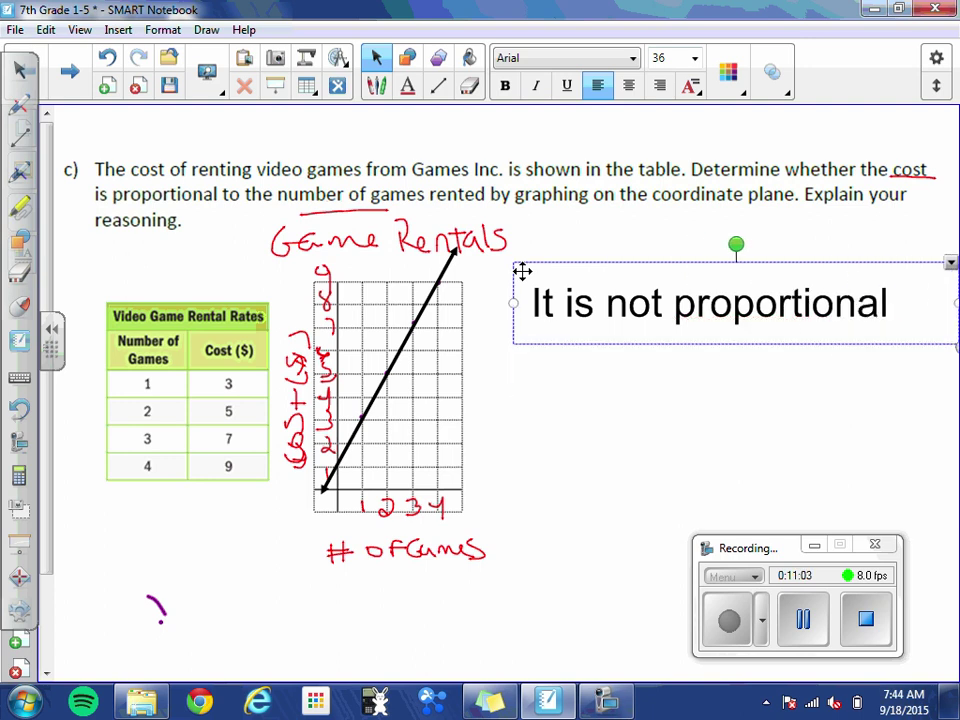
pyautogui.press('Return')
pyautogui.write('b/c ')
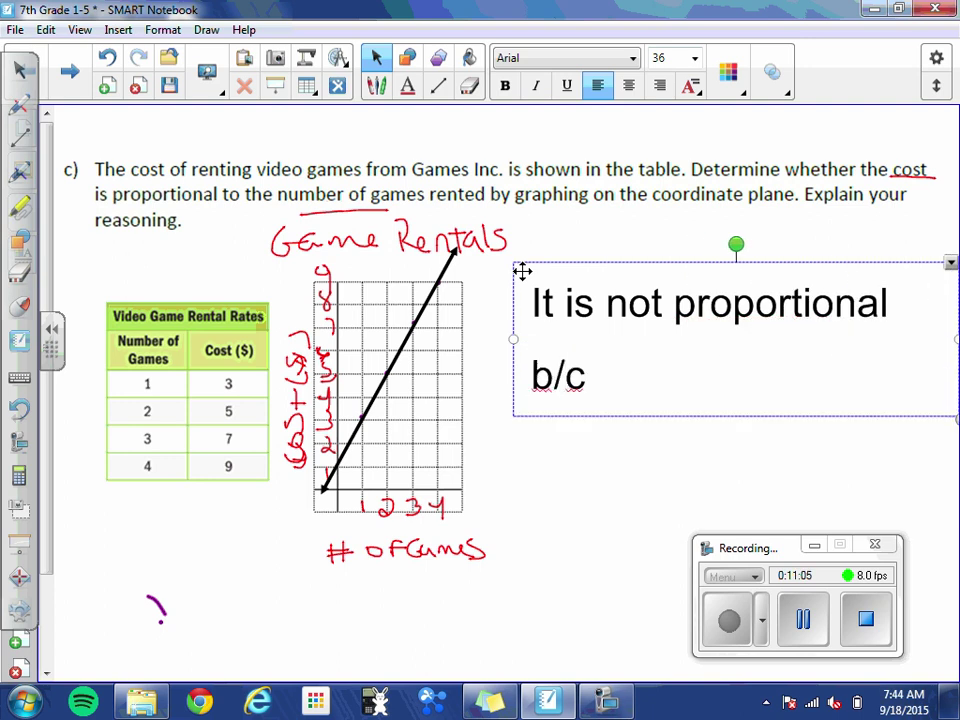
pyautogui.write('it does not pass')
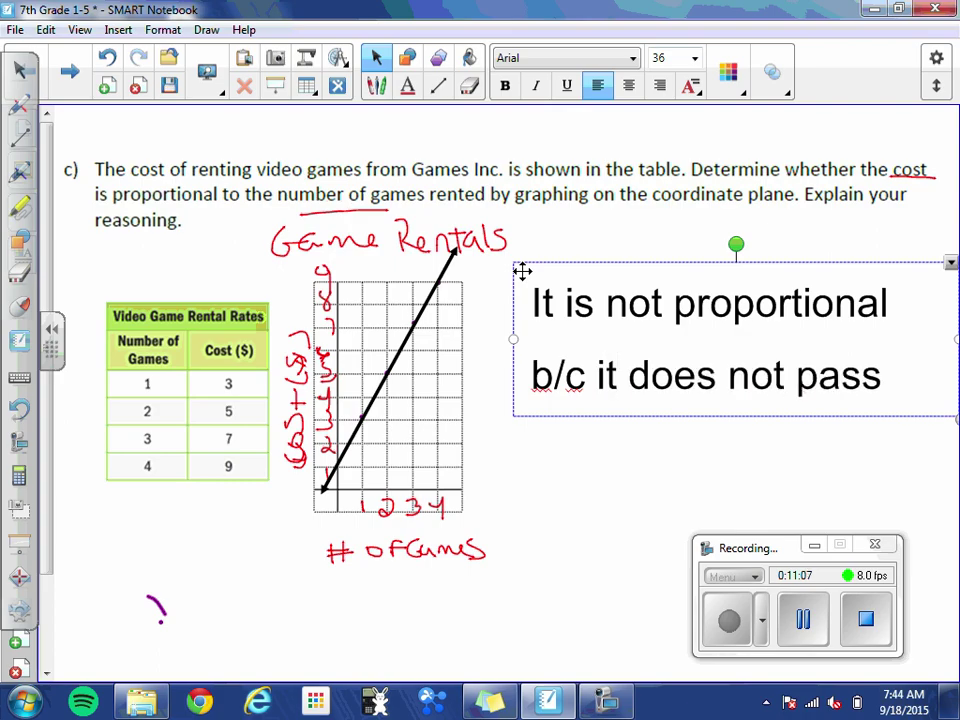
pyautogui.press('Return')
pyautogui.write('through tht')
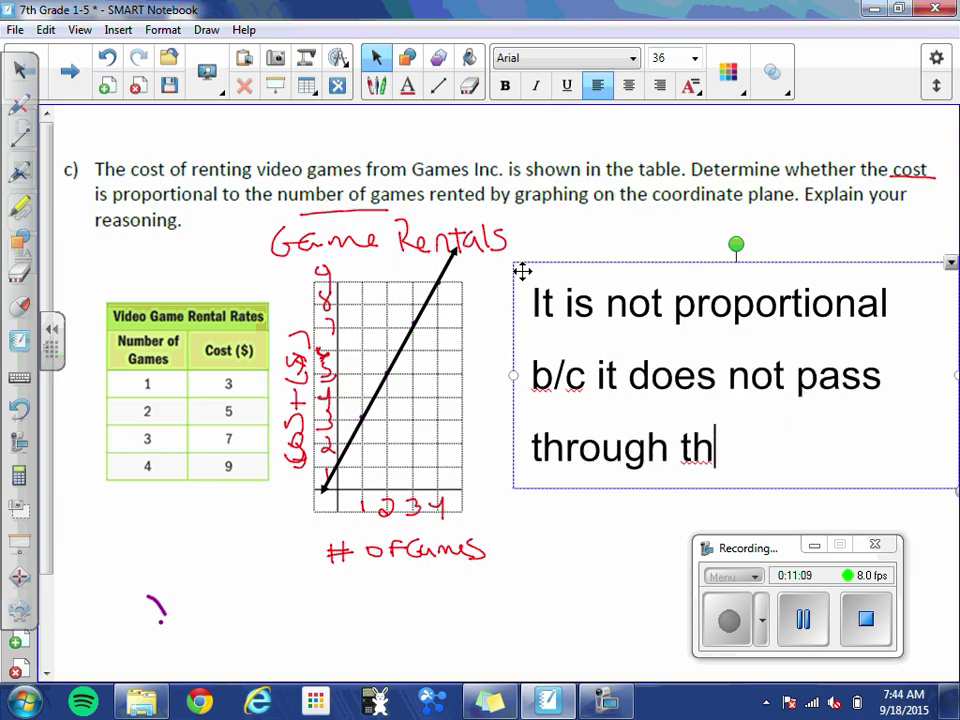
pyautogui.press('BackSpace')
pyautogui.press('BackSpace')
pyautogui.write('e origin')
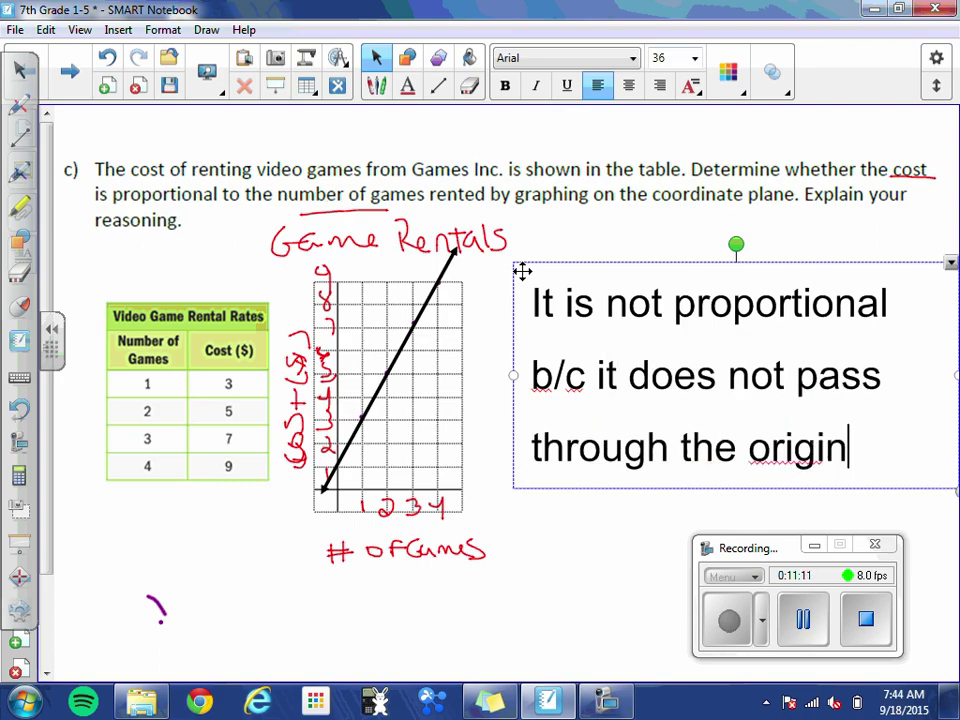
pyautogui.click(565, 543)
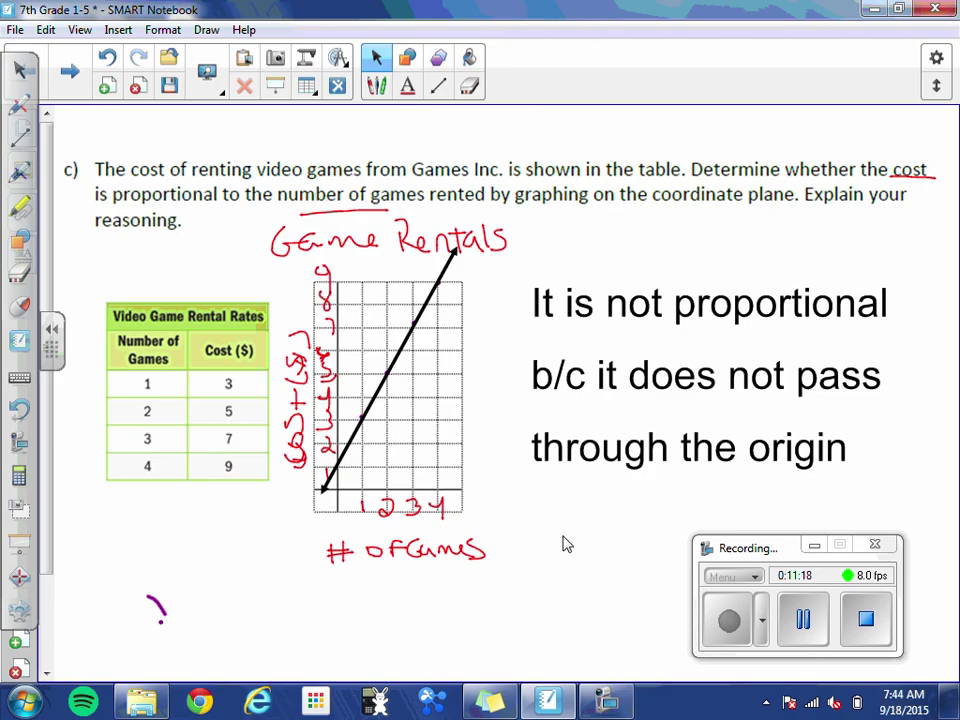
# On problem d), type 'Calories Burned', move it above the grid and shrink it to about half size
pyautogui.click(76, 78)
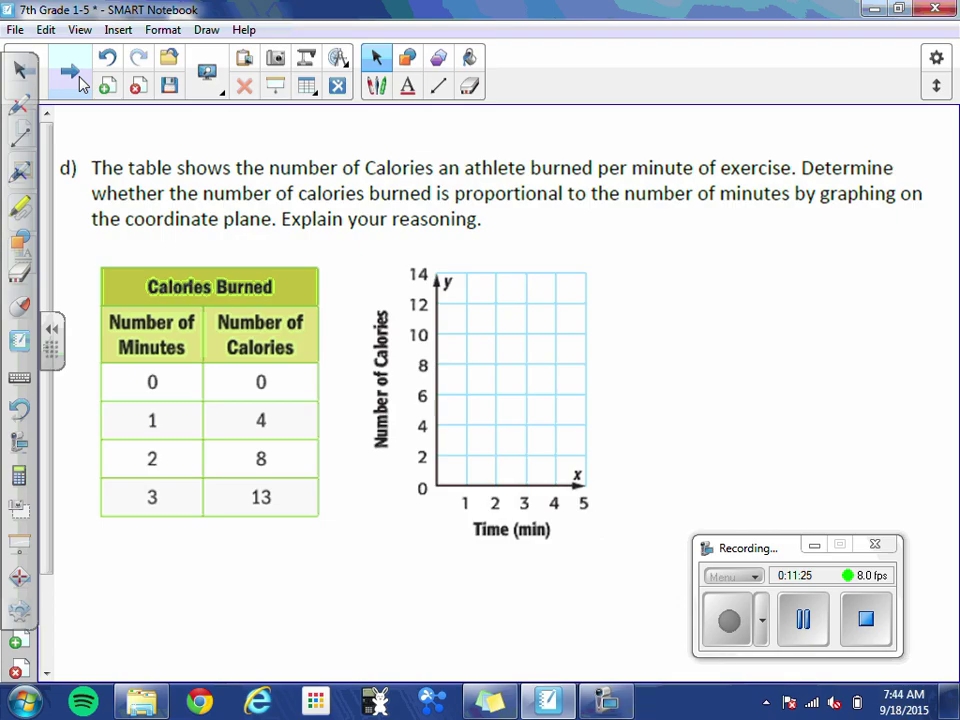
pyautogui.press('XF86AudioRaiseVolume')
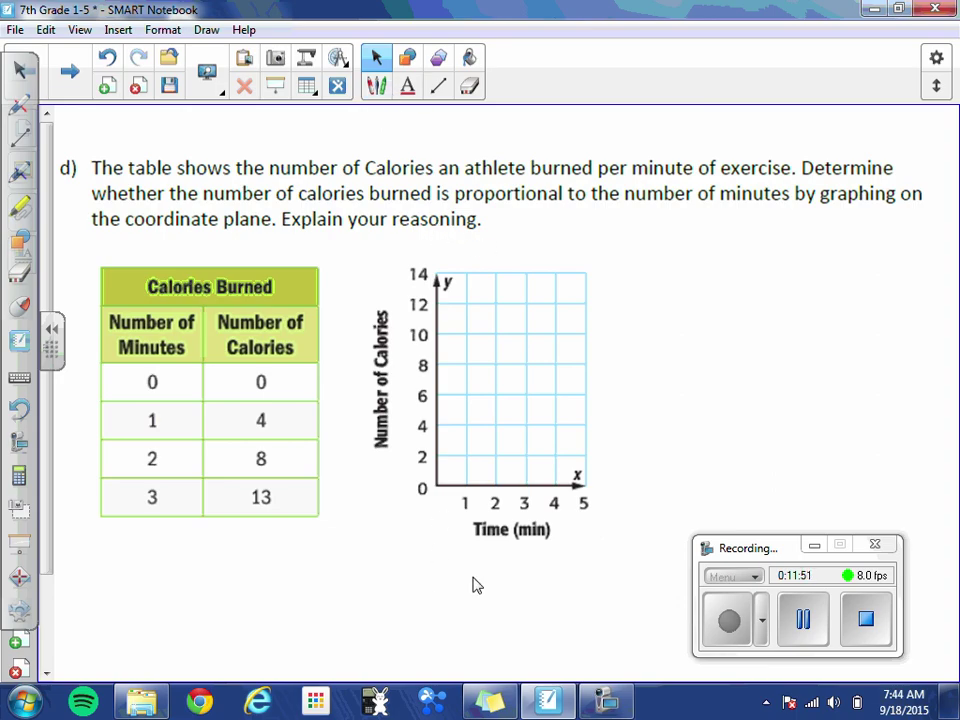
pyautogui.write('Calories ')
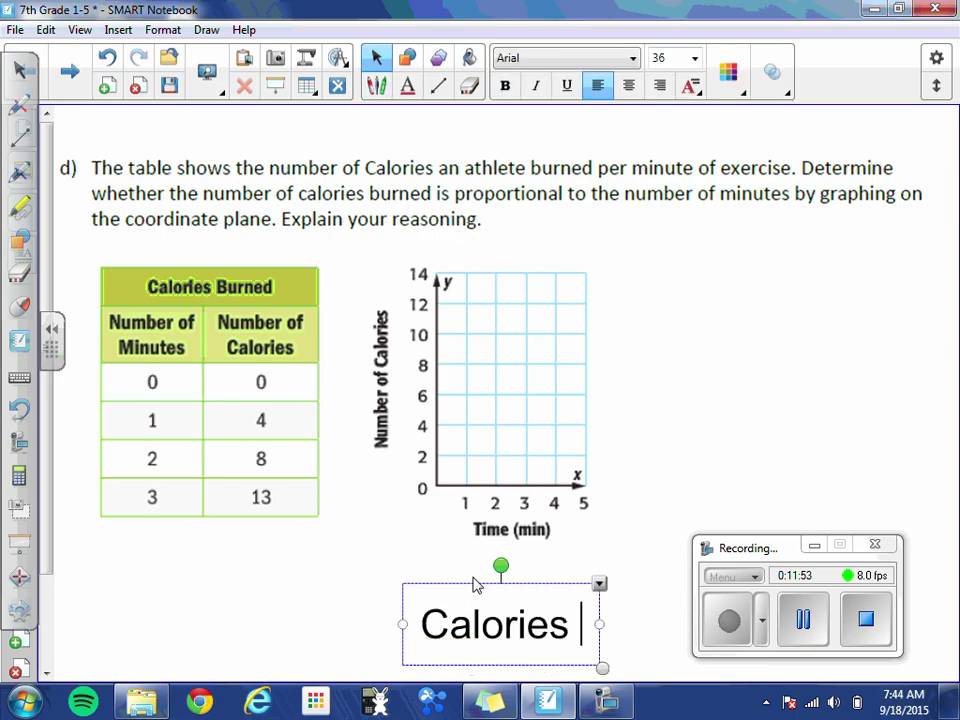
pyautogui.write('Burned')
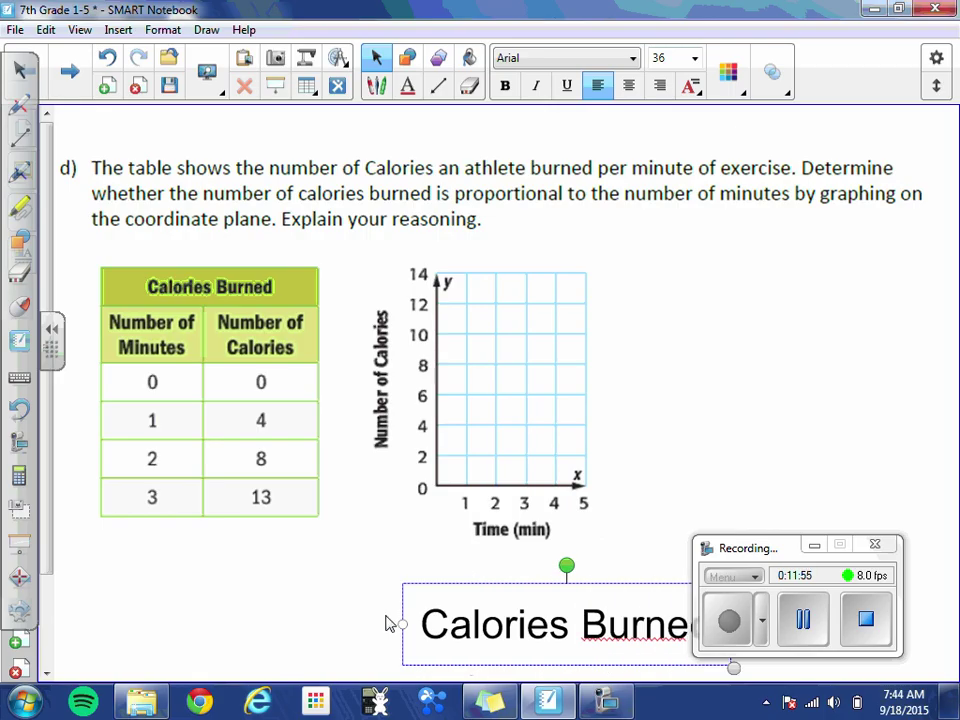
pyautogui.moveTo(489, 621)
pyautogui.mouseDown()
pyautogui.moveTo(480, 273)
pyautogui.moveTo(452, 242)
pyautogui.mouseUp()
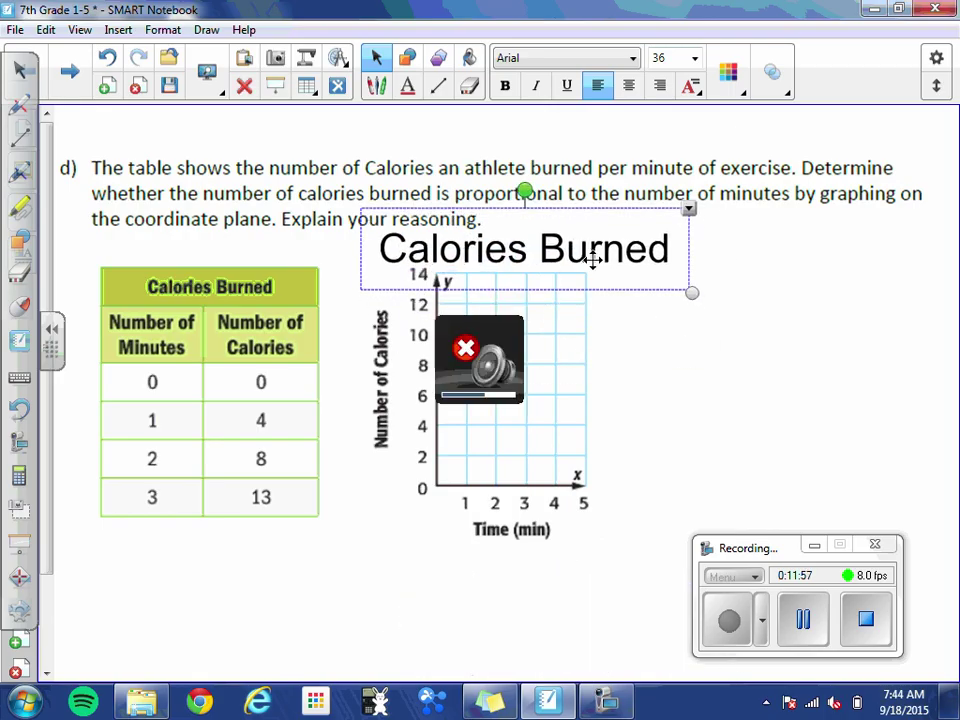
pyautogui.moveTo(688, 290)
pyautogui.mouseDown()
pyautogui.moveTo(564, 259)
pyautogui.moveTo(556, 272)
pyautogui.mouseUp()
pyautogui.moveTo(492, 245); pyautogui.dragTo(558, 258)
pyautogui.click(459, 593)
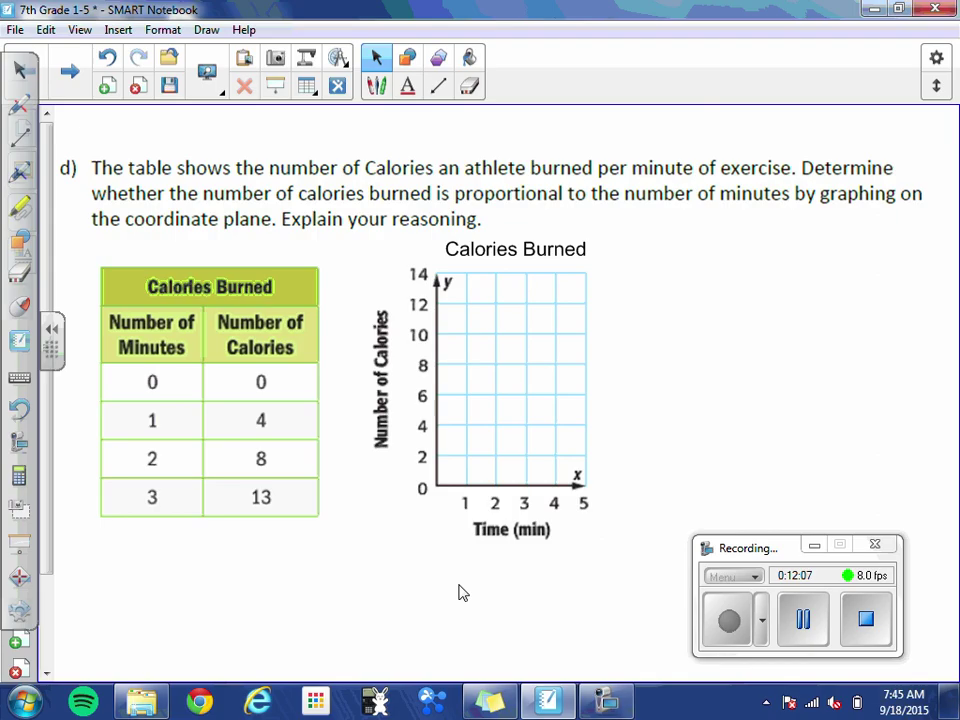
# Dot the points (0, 0), (1, 4) and (2, 8) on the Calories Burned grid
pyautogui.click(377, 85)
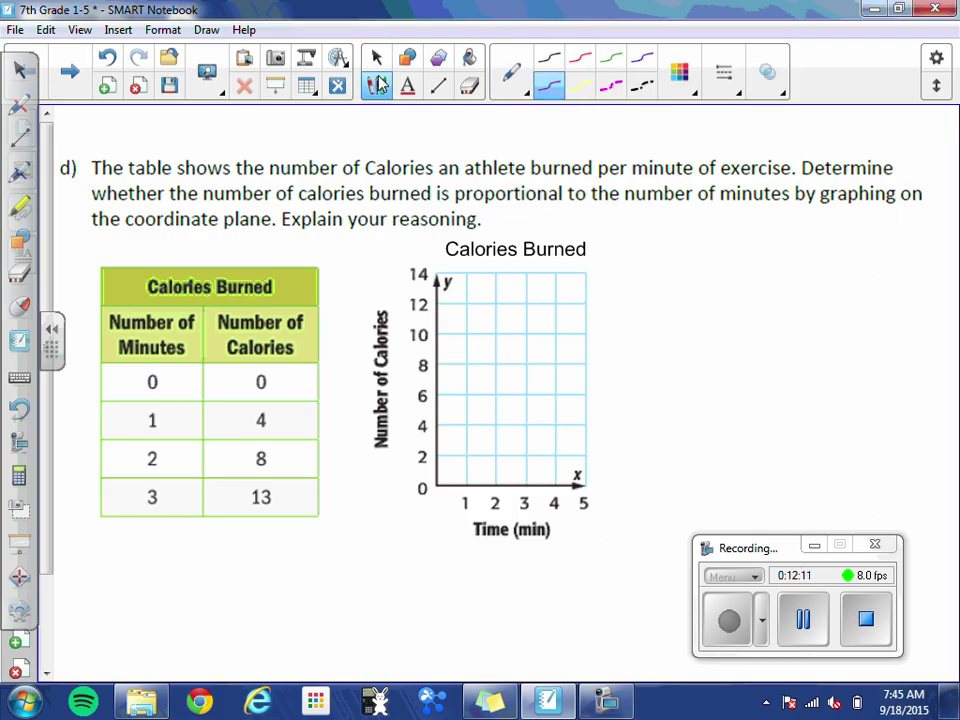
pyautogui.click(439, 483)
pyautogui.click(466, 424)
pyautogui.click(499, 361)
# Draw a test line through the points, adjust its endpoints, then delete it
pyautogui.click(22, 143)
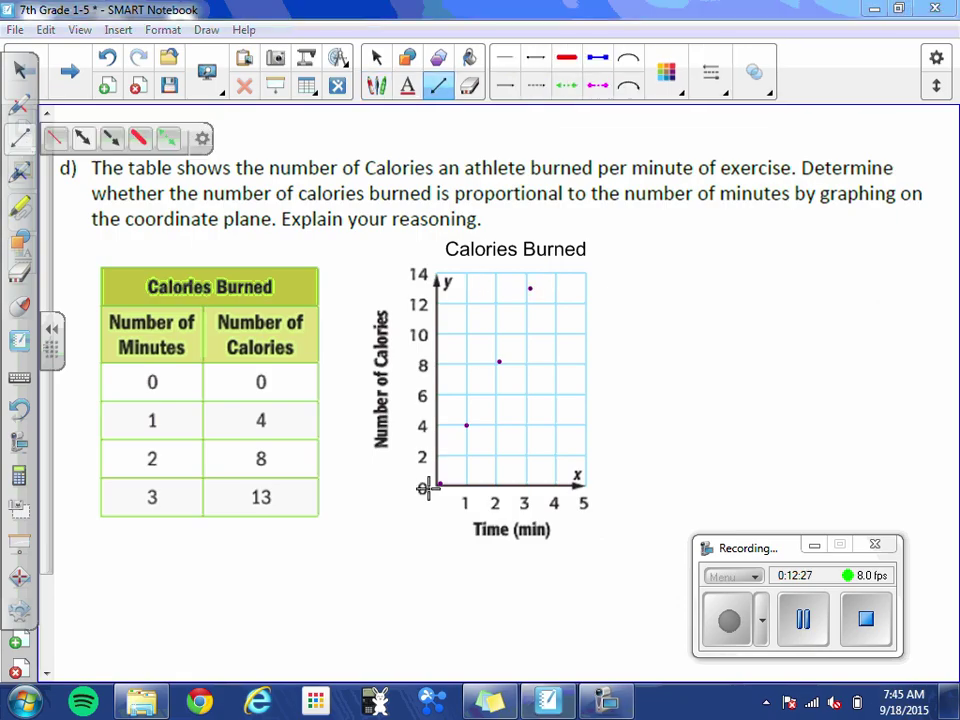
pyautogui.moveTo(407, 514)
pyautogui.mouseDown()
pyautogui.moveTo(531, 347)
pyautogui.moveTo(575, 245)
pyautogui.mouseUp()
pyautogui.click(376, 56)
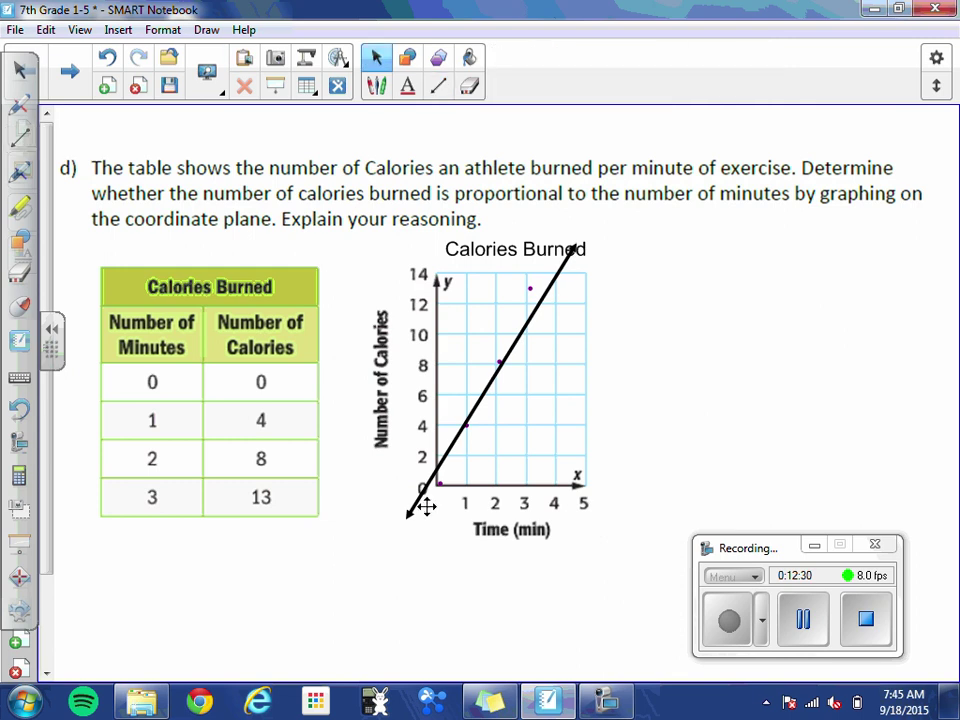
pyautogui.click(407, 512)
pyautogui.moveTo(404, 514); pyautogui.dragTo(417, 527)
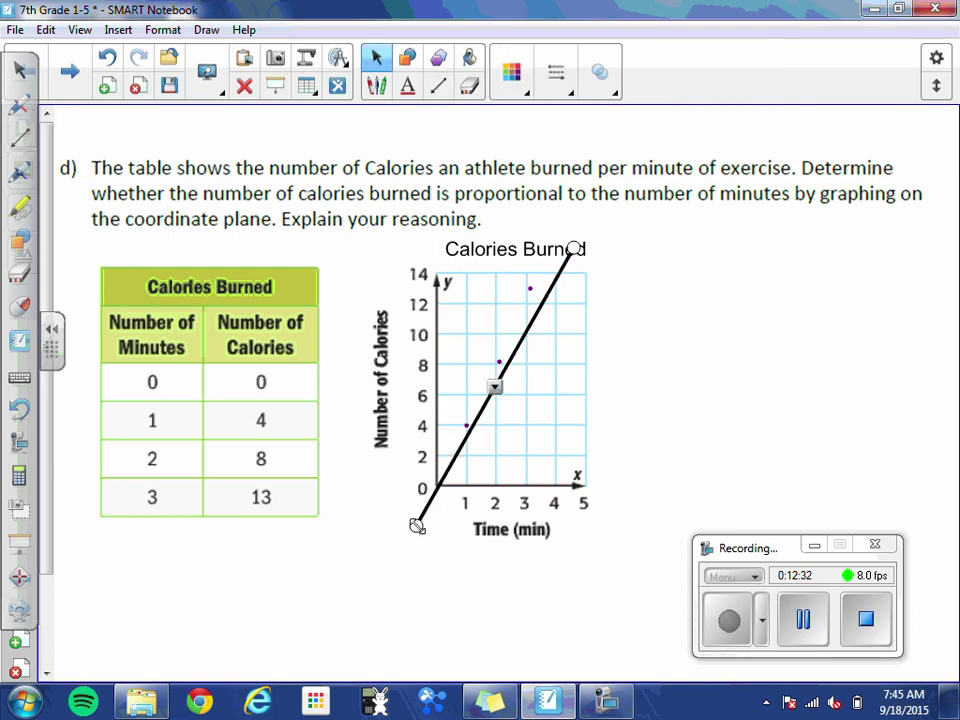
pyautogui.moveTo(573, 248); pyautogui.dragTo(558, 242)
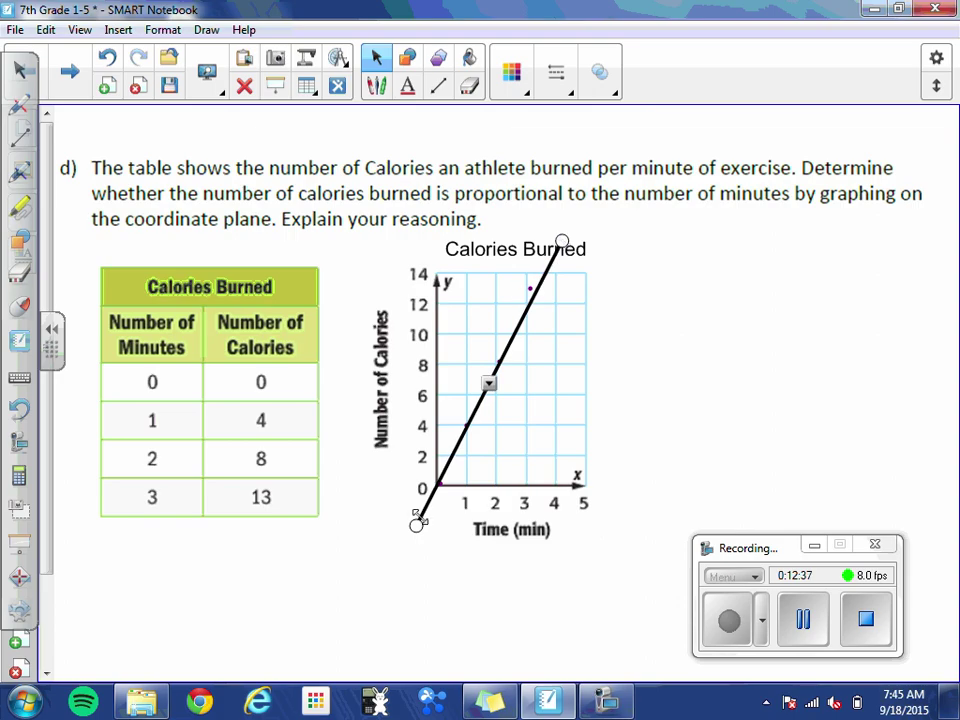
pyautogui.moveTo(417, 520); pyautogui.dragTo(421, 524)
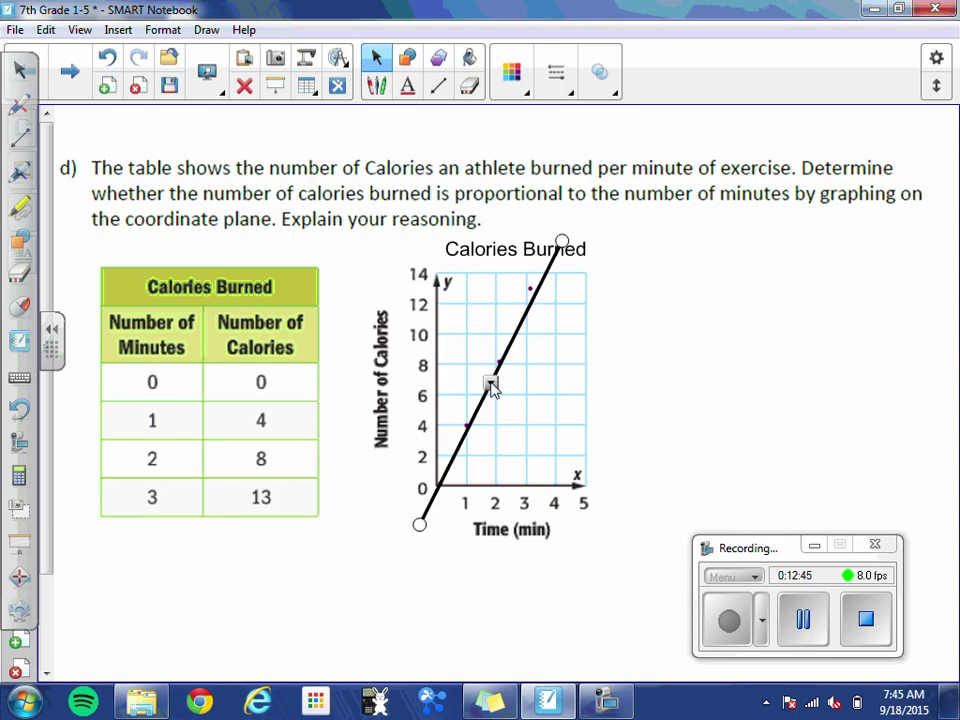
pyautogui.press('Delete')
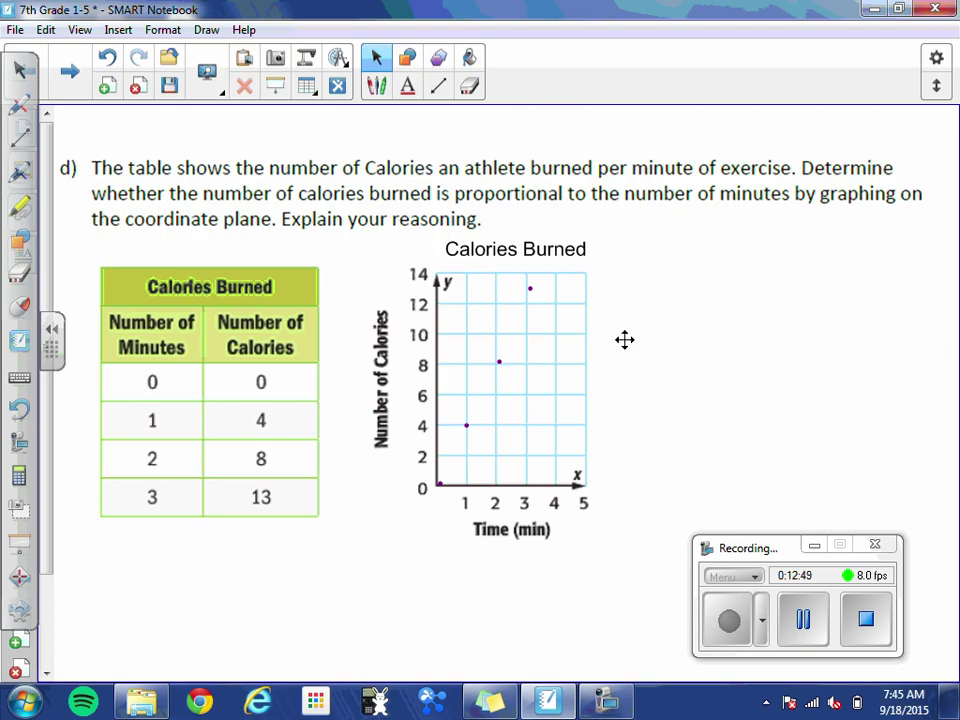
# Type 'It's not proportional b/c it is not a straight line' beside the Calories Burned title
pyautogui.click(633, 272)
pyautogui.click(606, 582)
pyautogui.write("It's")
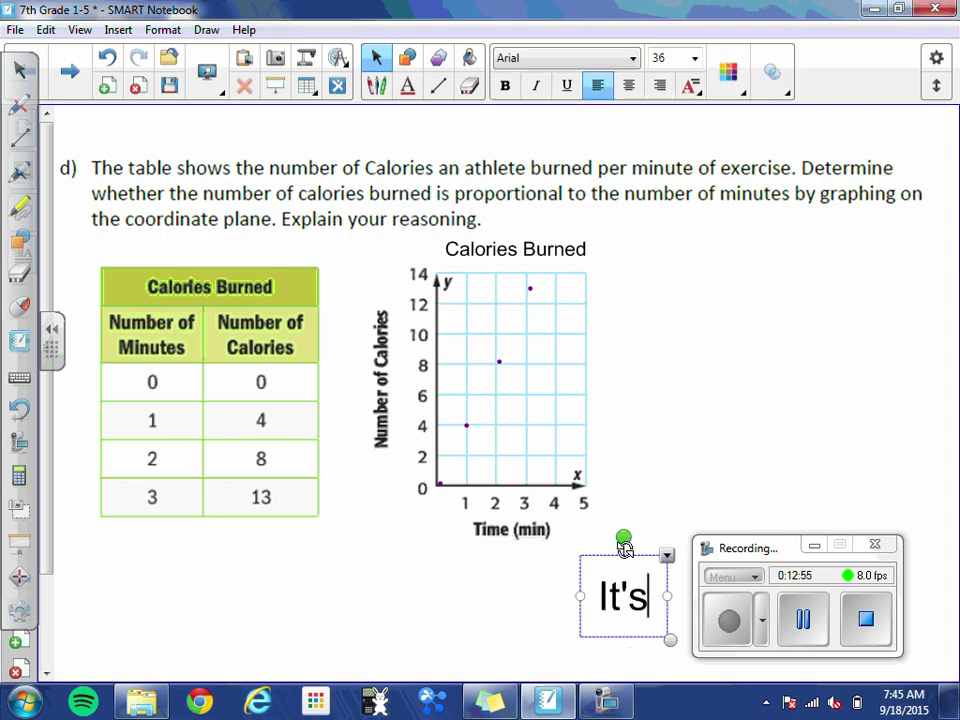
pyautogui.moveTo(616, 597)
pyautogui.mouseDown()
pyautogui.moveTo(630, 553)
pyautogui.moveTo(634, 268)
pyautogui.mouseUp()
pyautogui.click(665, 286)
pyautogui.write('not')
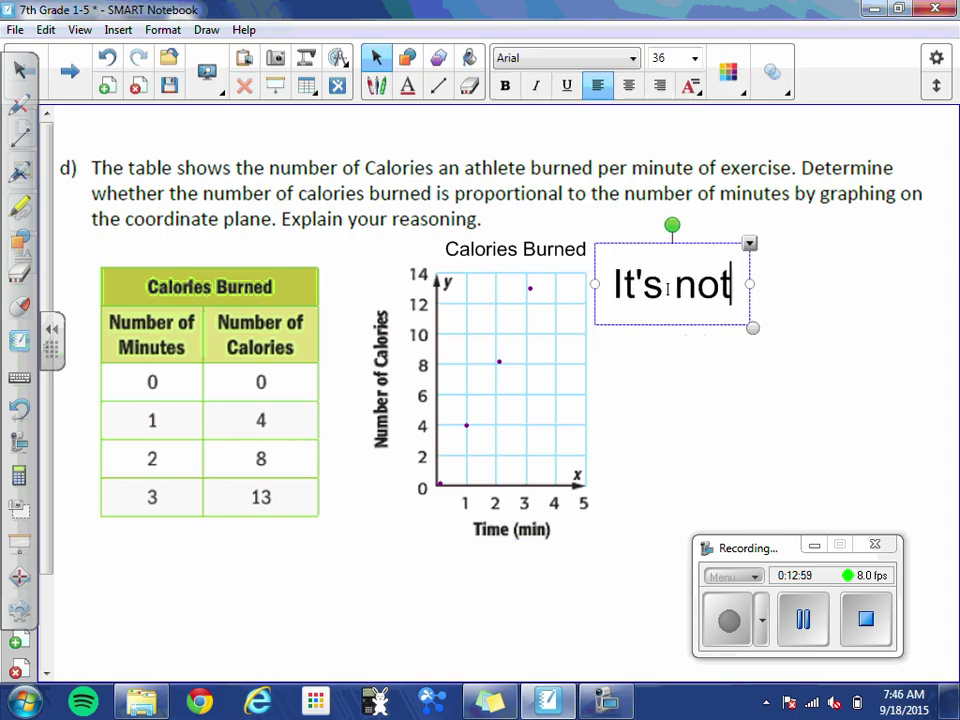
pyautogui.write(' proportional b/c it is not a straight line')
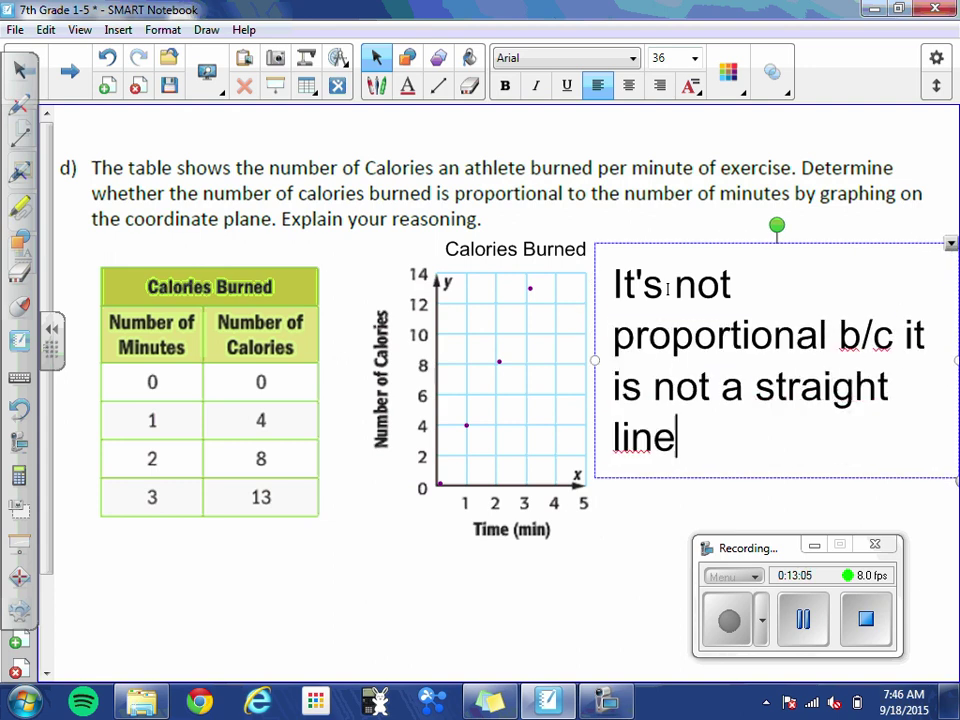
pyautogui.click(627, 594)
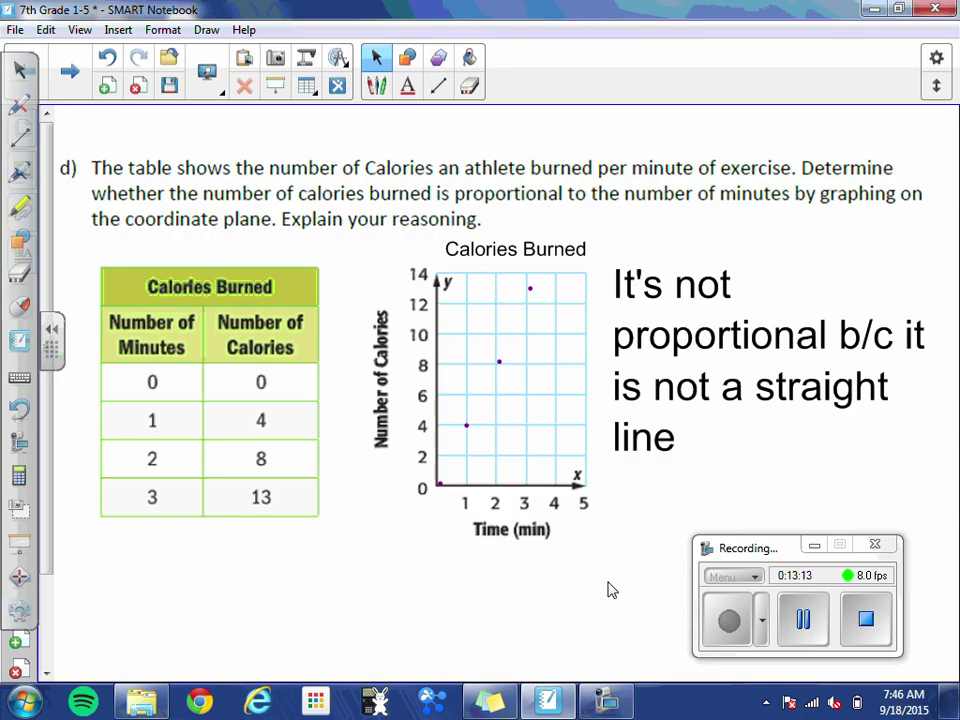
# Advance to problem e), comparing the Softball Plus and Fun Center batting-cage graphs
pyautogui.click(70, 83)
pyautogui.click(56, 328)
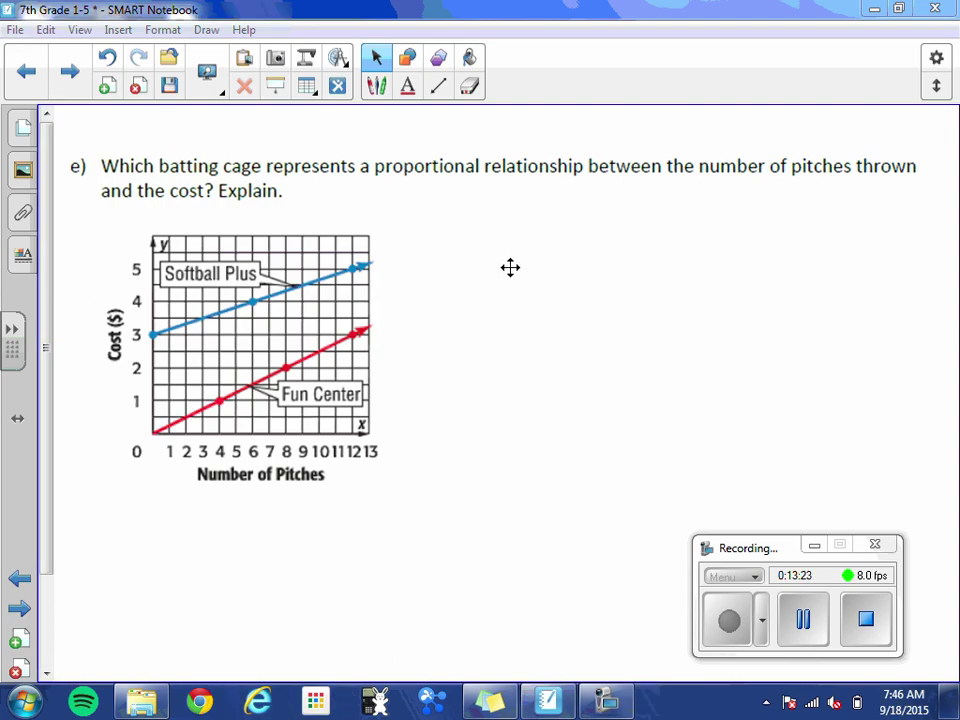
pyautogui.click(408, 507)
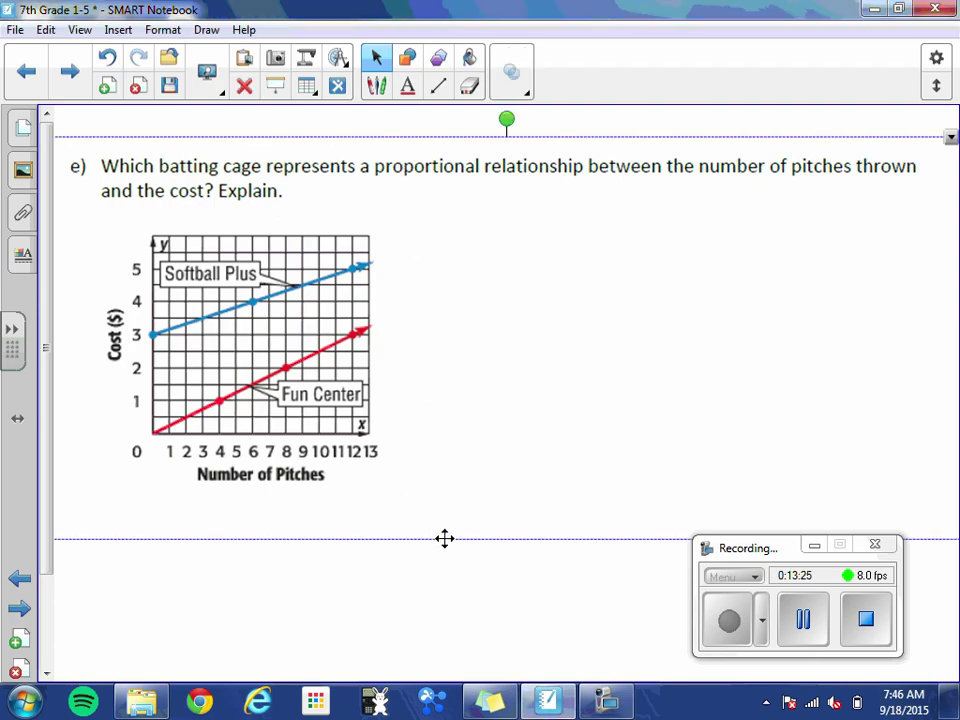
pyautogui.click(415, 577)
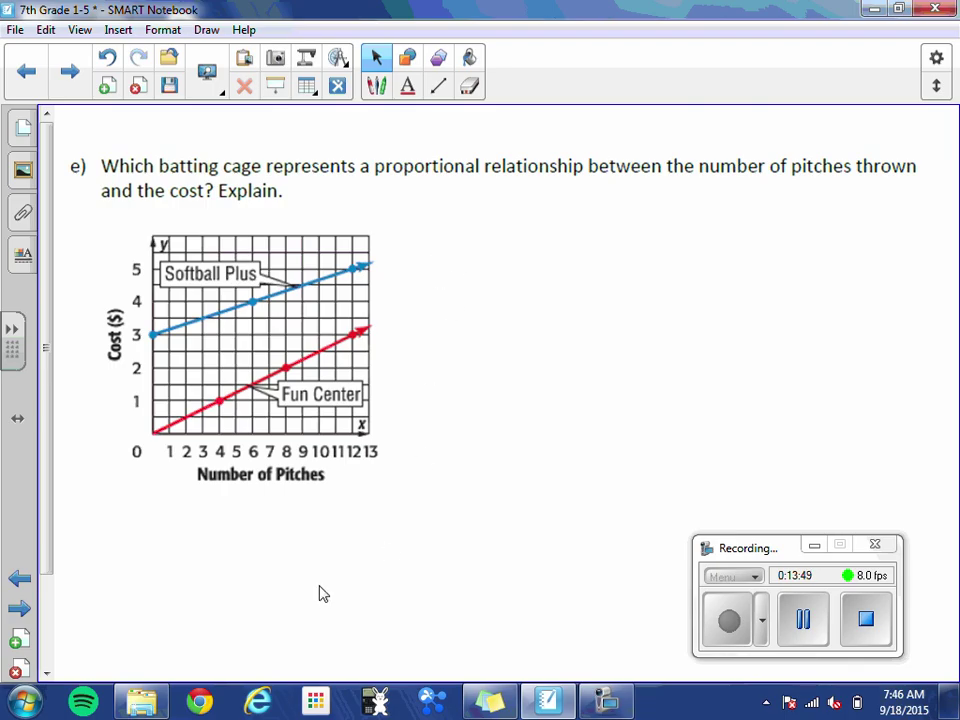
# Type 'Fun Center' as the problem e) answer and move it beside the graph
pyautogui.click(253, 596)
pyautogui.write('Fun Center')
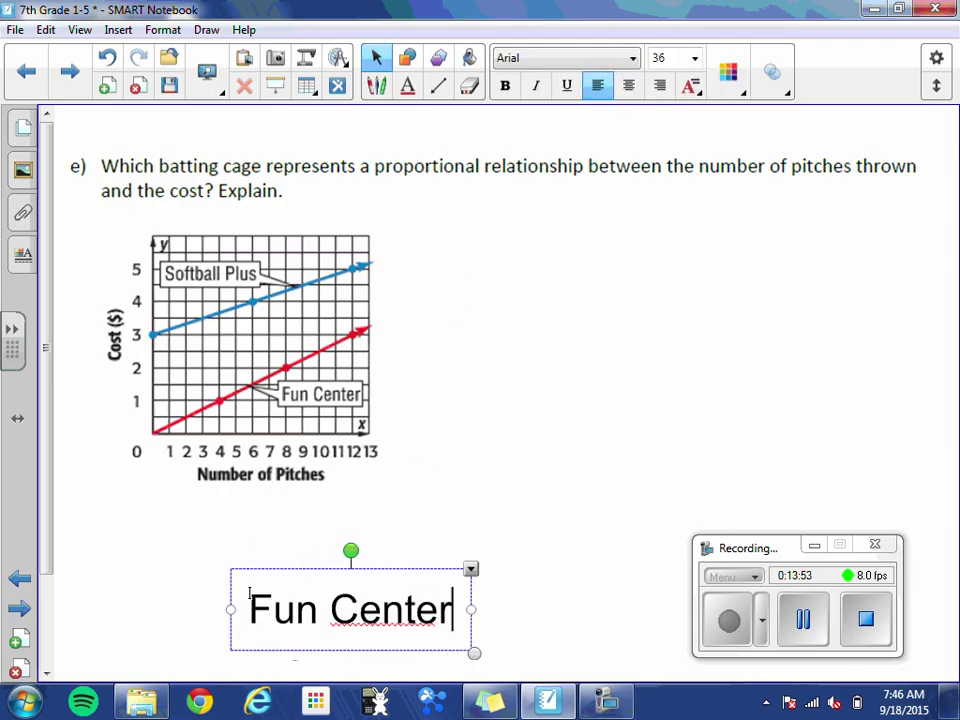
pyautogui.click(193, 658)
pyautogui.moveTo(279, 615)
pyautogui.mouseDown()
pyautogui.moveTo(493, 326)
pyautogui.moveTo(456, 246)
pyautogui.mouseUp()
# Save the lesson and finish the answer: 'b/c it's a straight line that passes through the origin.'
pyautogui.click(612, 252)
pyautogui.hotkey('ctrl', 's')
pyautogui.write('b/c ')
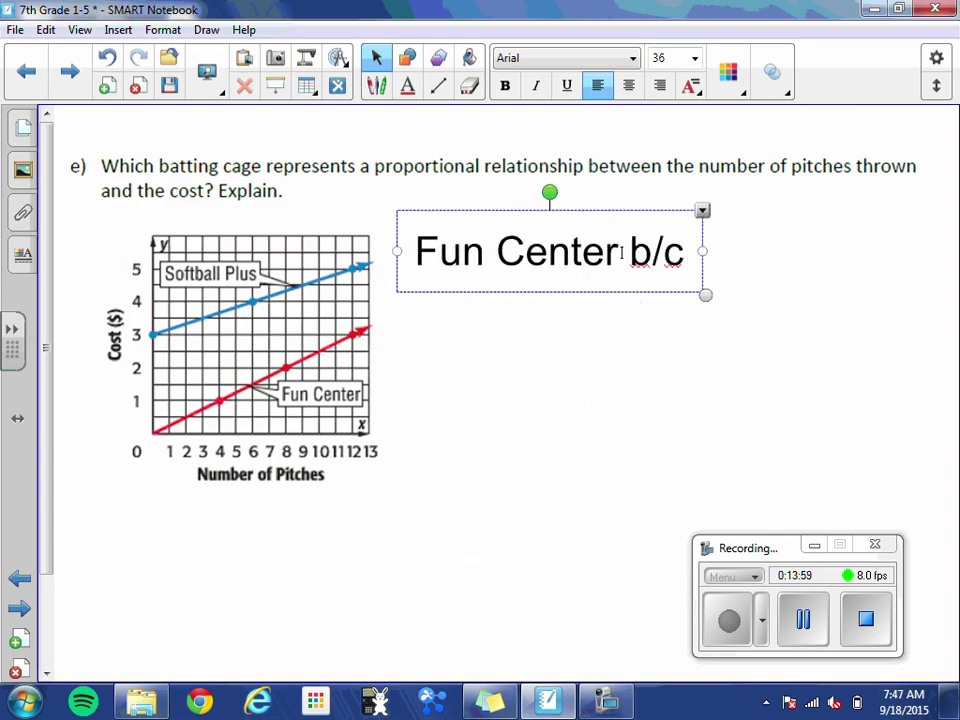
pyautogui.write("it's a stra")
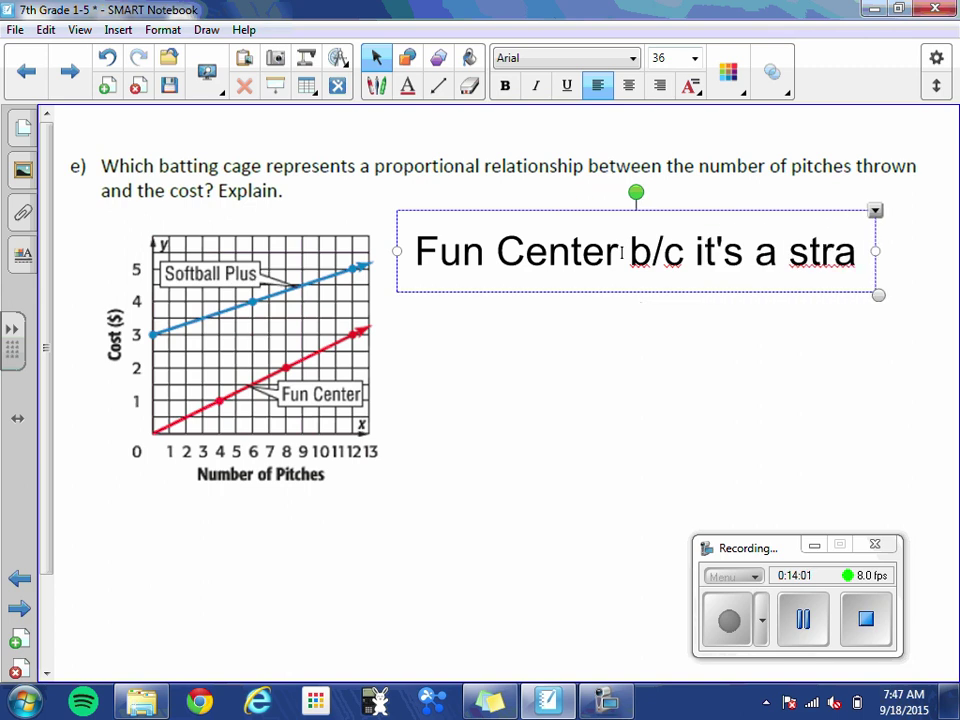
pyautogui.write('ight line that pa')
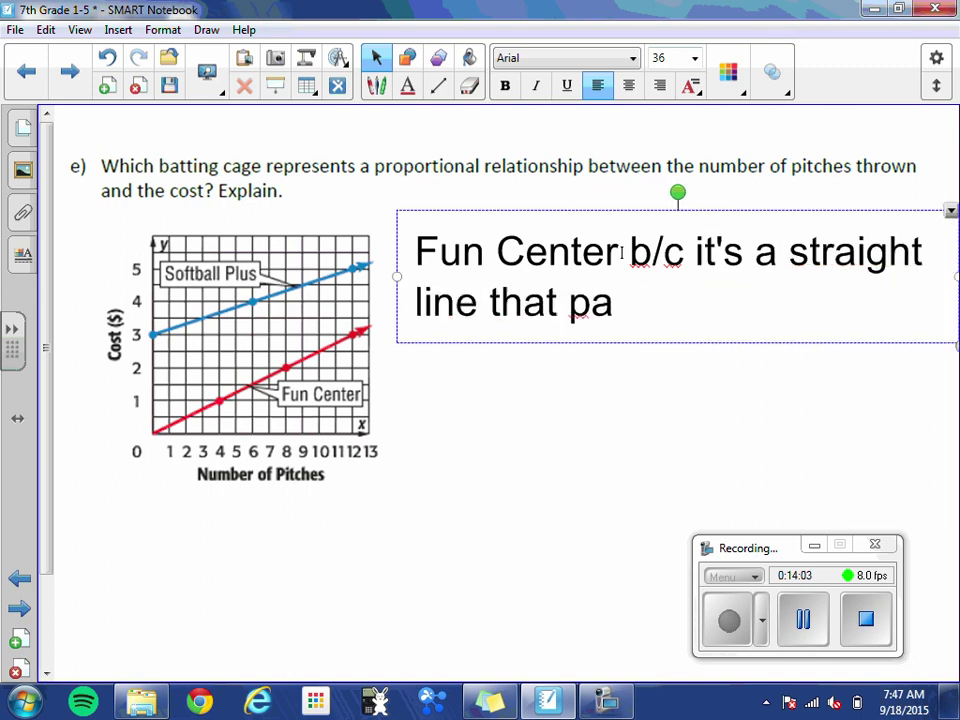
pyautogui.write('sses through the ori')
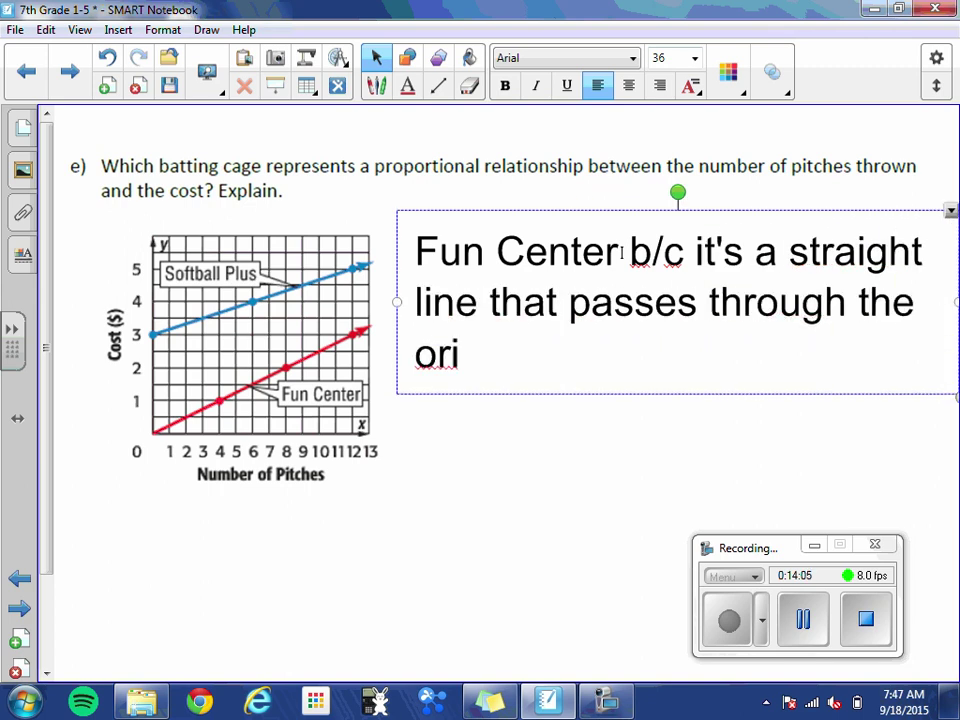
pyautogui.write('gin.')
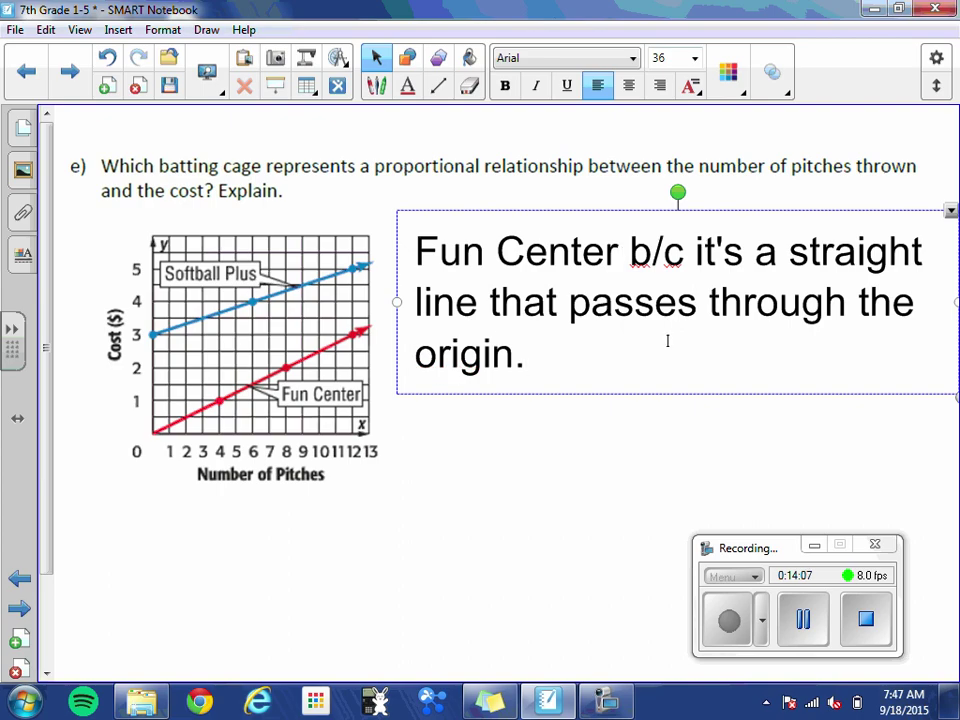
pyautogui.click(590, 516)
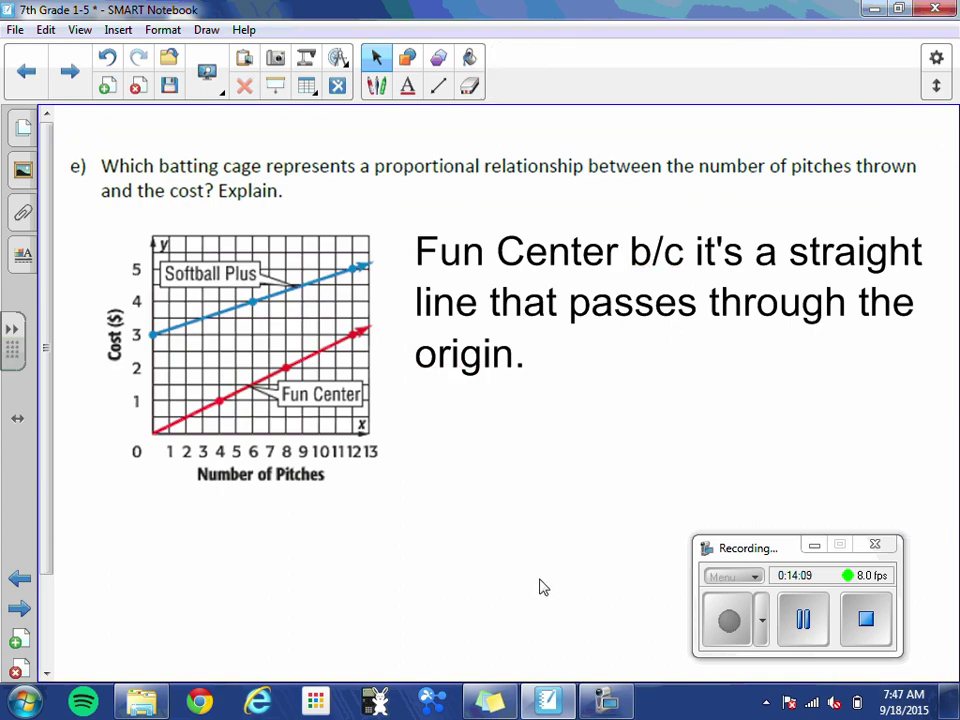